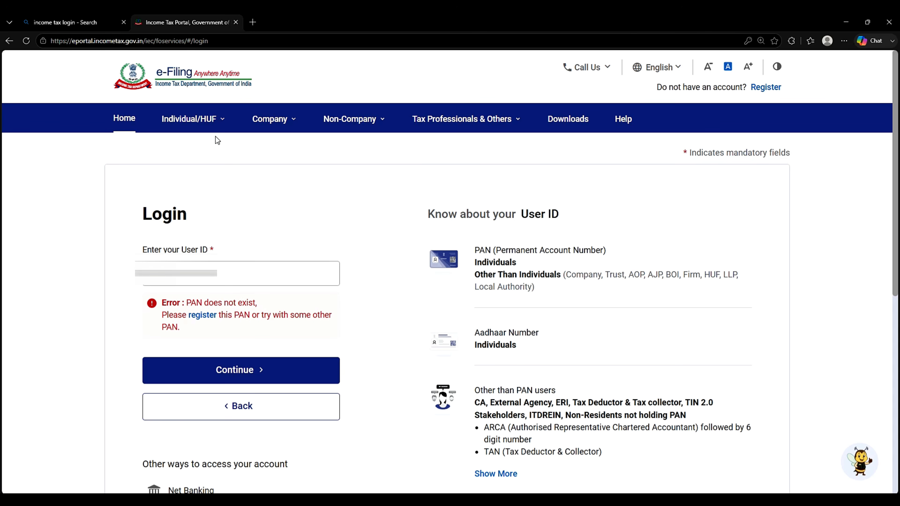
Step: Search Bing for 'income tax login portal' and open the 'Home | Income Tax Department' result
click(69, 26)
click(188, 77)
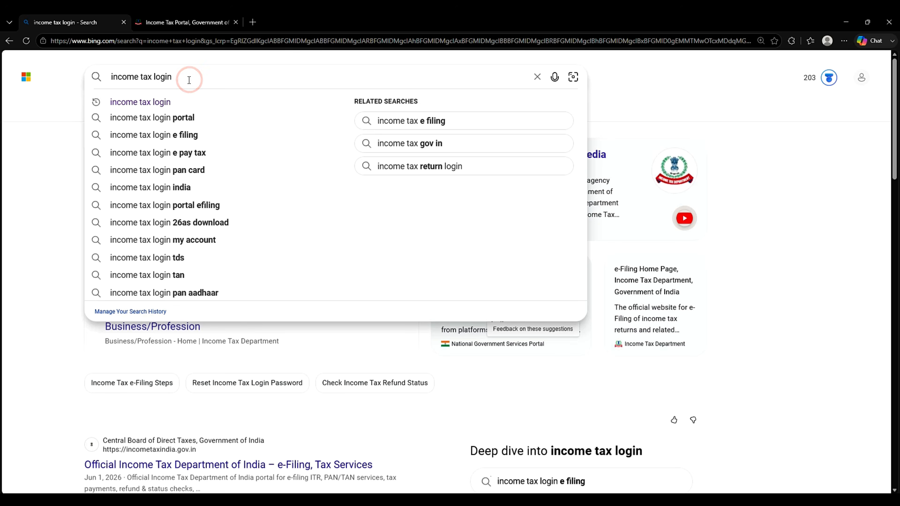
key(Down)
key(Down)
key(Return)
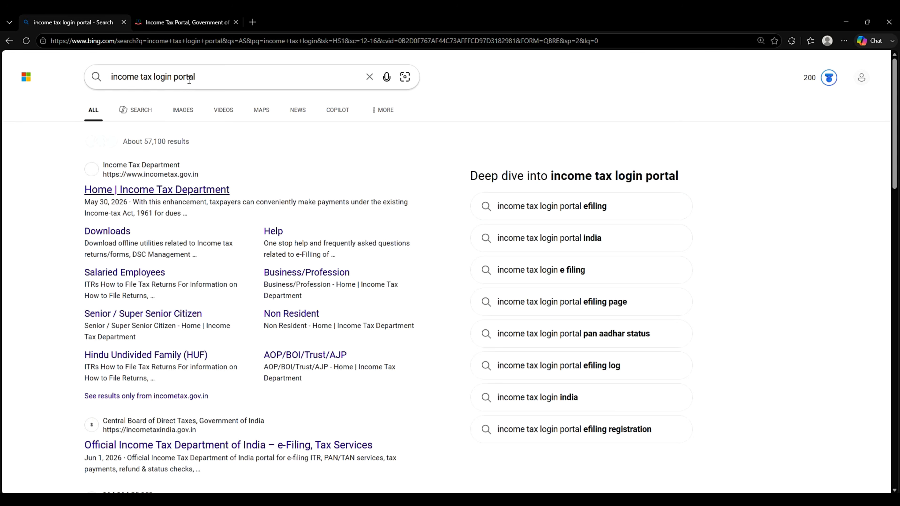
click(170, 189)
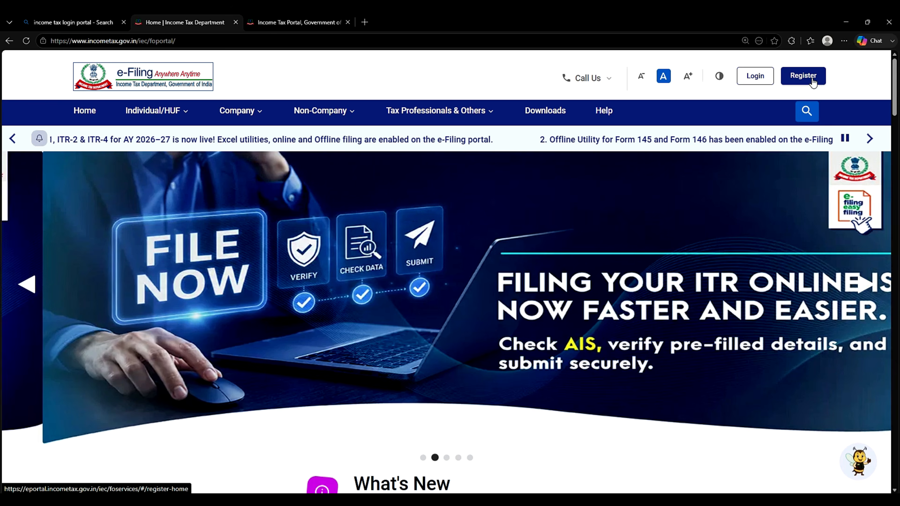
Step: Open the new account registration page with Taxpayer selected as the category
click(811, 81)
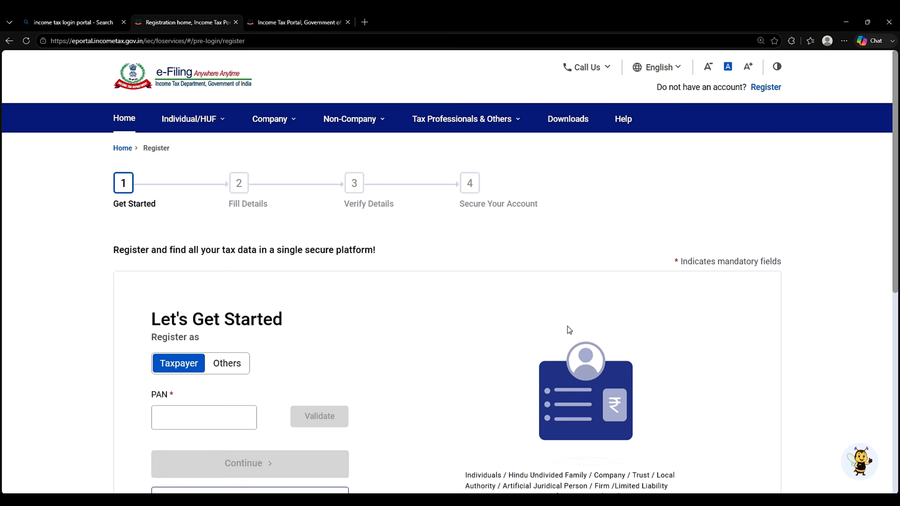
scroll(406, 426, down, 4)
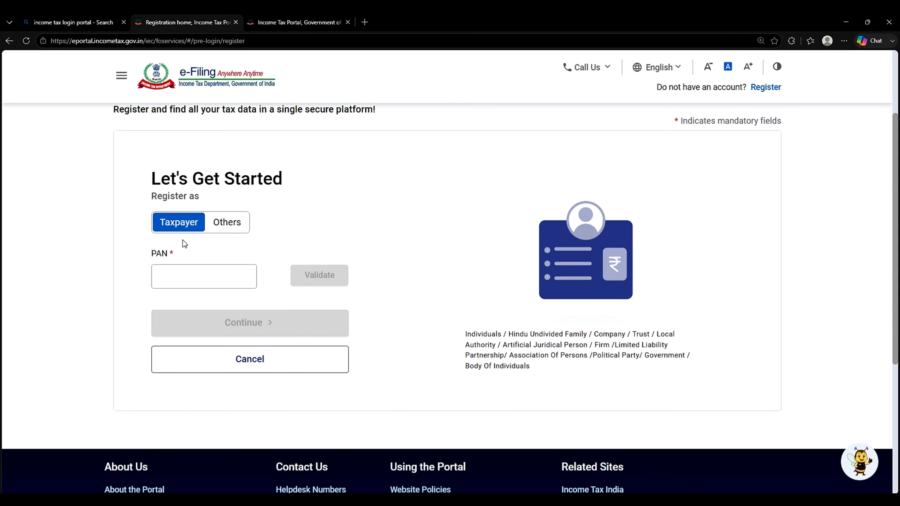
click(221, 227)
click(179, 222)
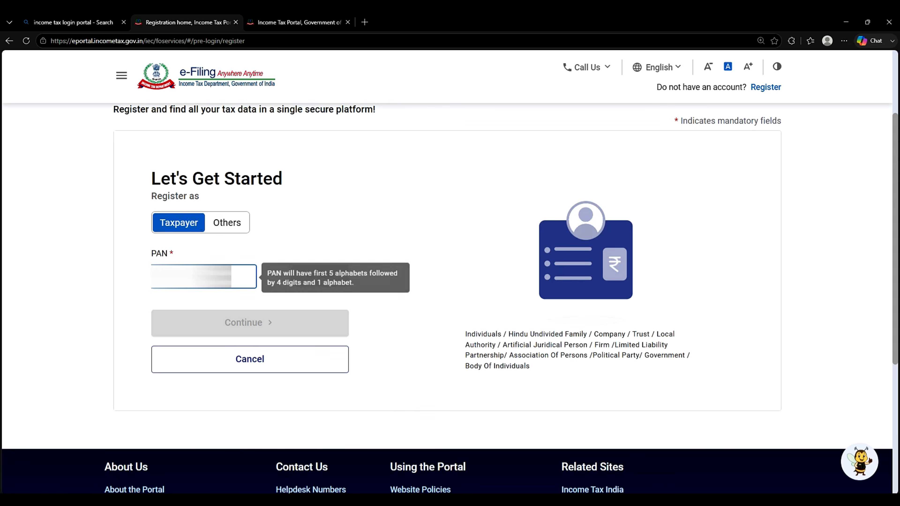
Step: Enter and validate the PAN, confirm Individual taxpayer status, and continue
click(191, 270)
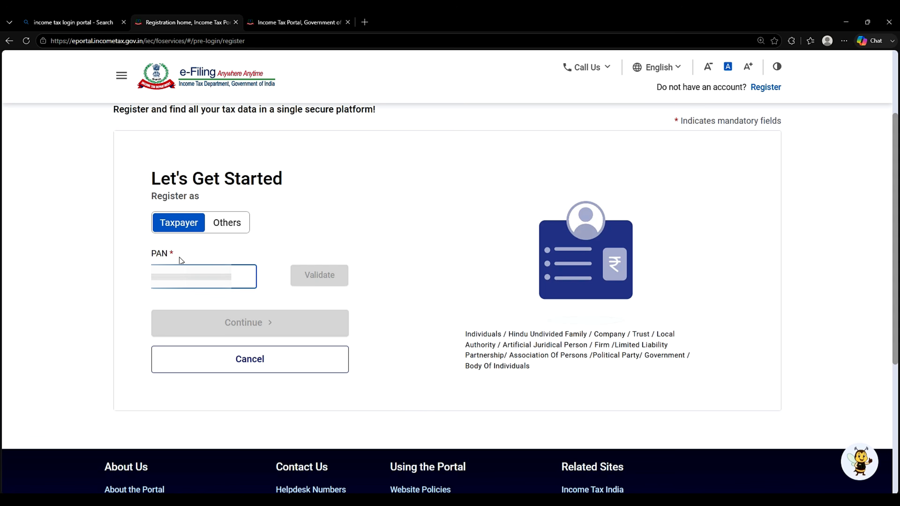
text(?)
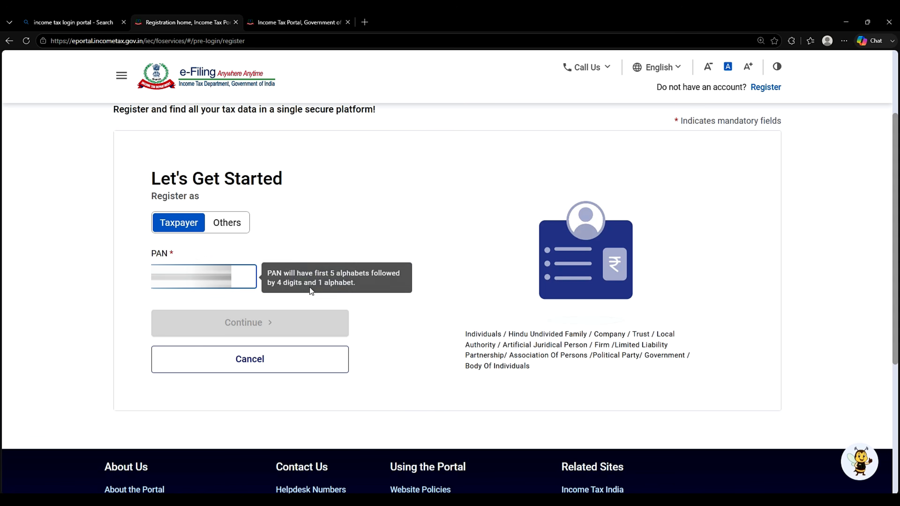
click(324, 275)
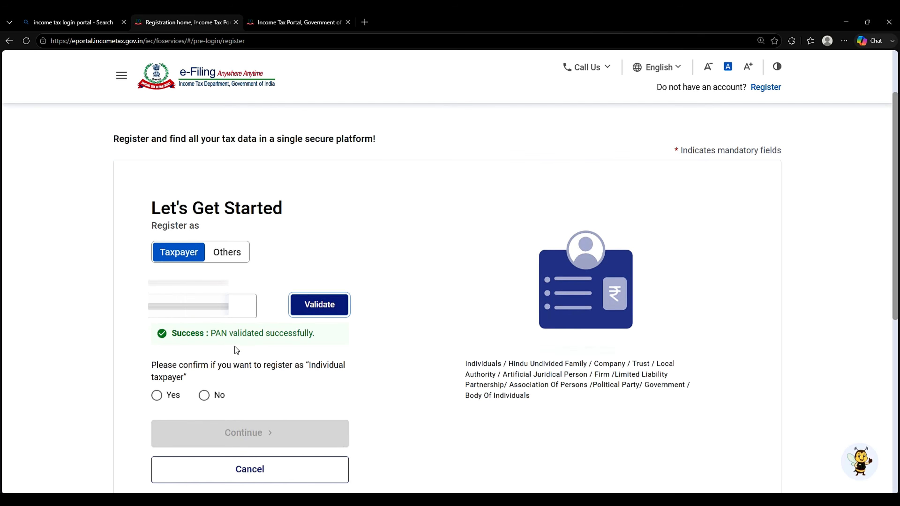
click(157, 396)
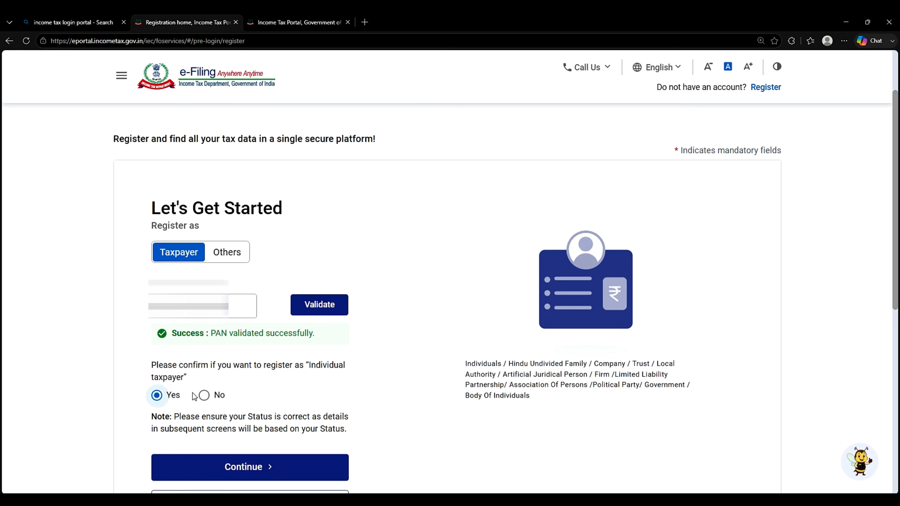
click(269, 465)
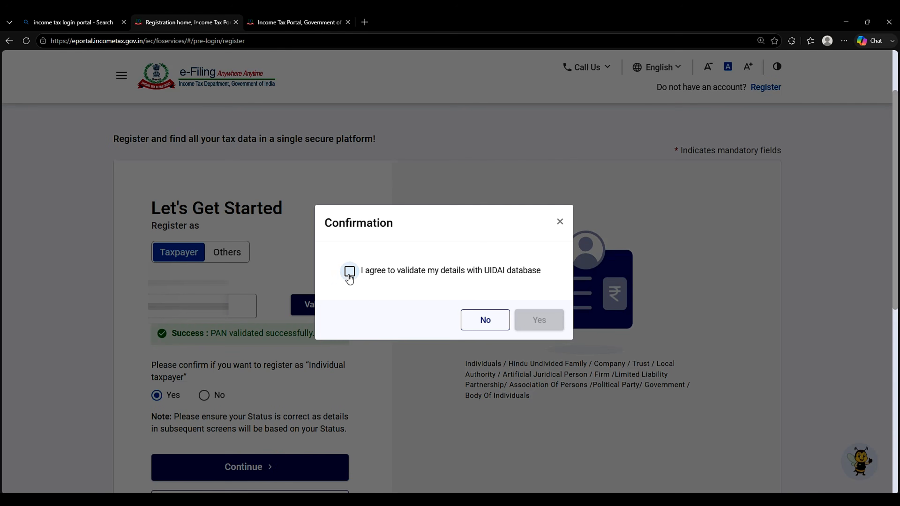
Step: Agree to UIDAI validation, then enter and validate the 6-digit Aadhaar OTP
click(349, 271)
click(544, 323)
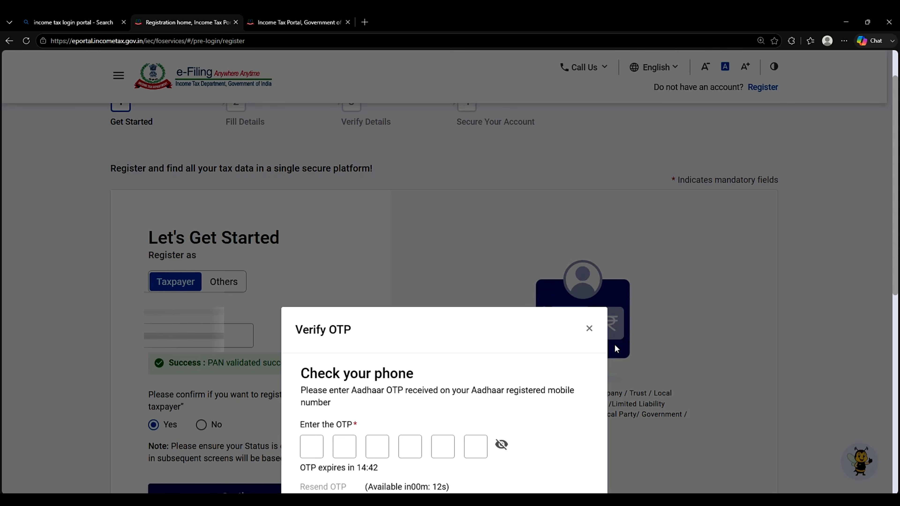
click(311, 447)
text(••)
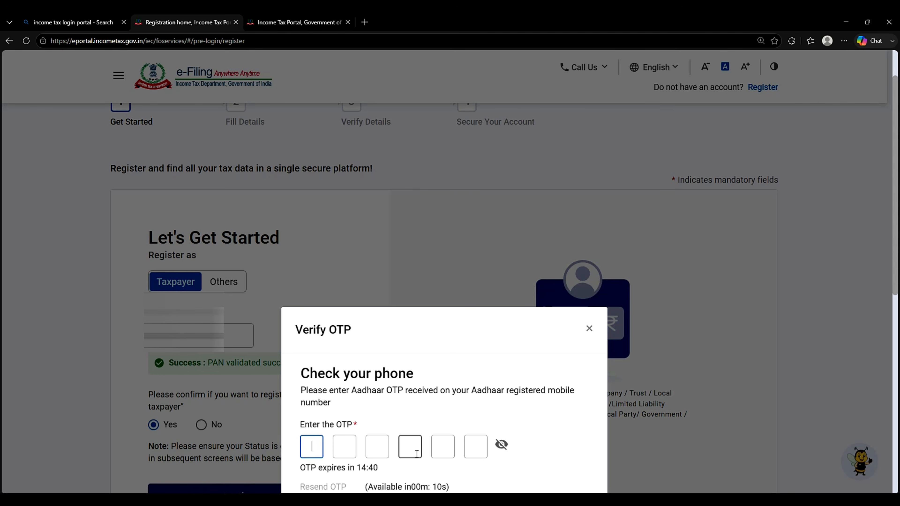
text(••••)
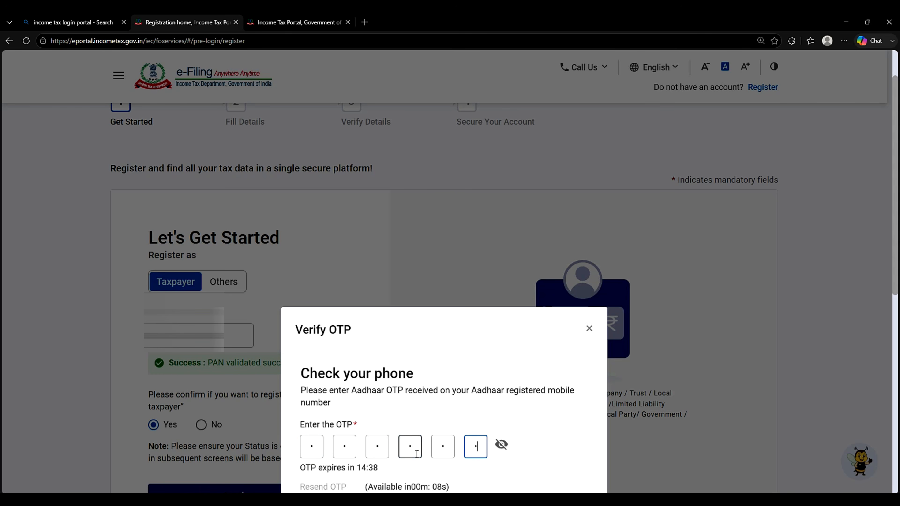
scroll(441, 439, down, 5)
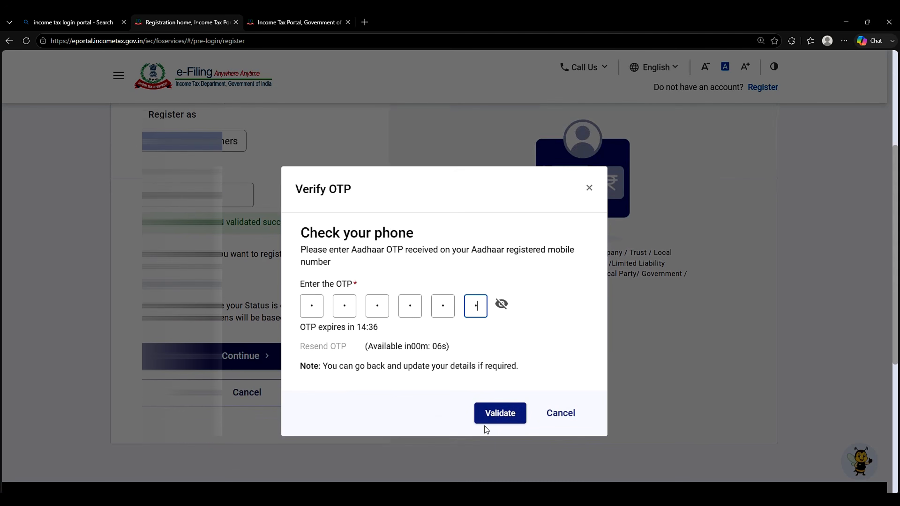
click(507, 422)
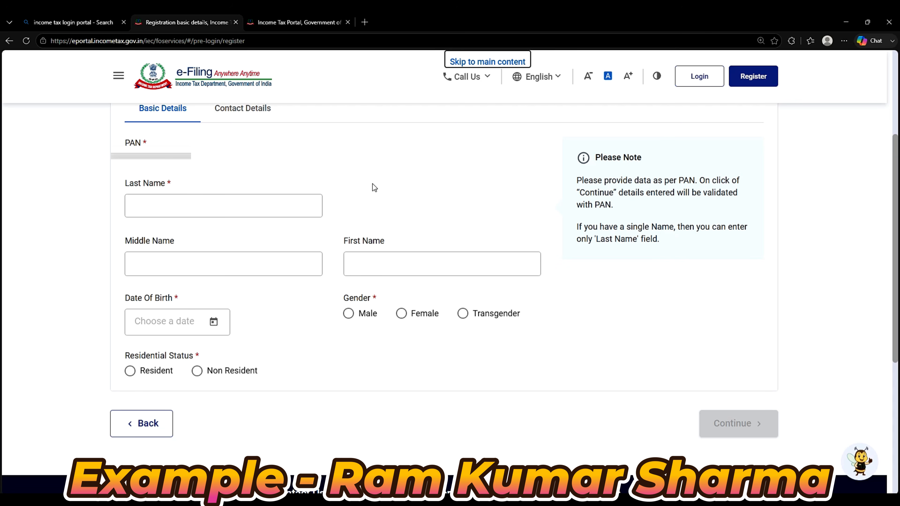
Step: Enter the taxpayer's last, middle and first names in the Basic Details form
click(245, 199)
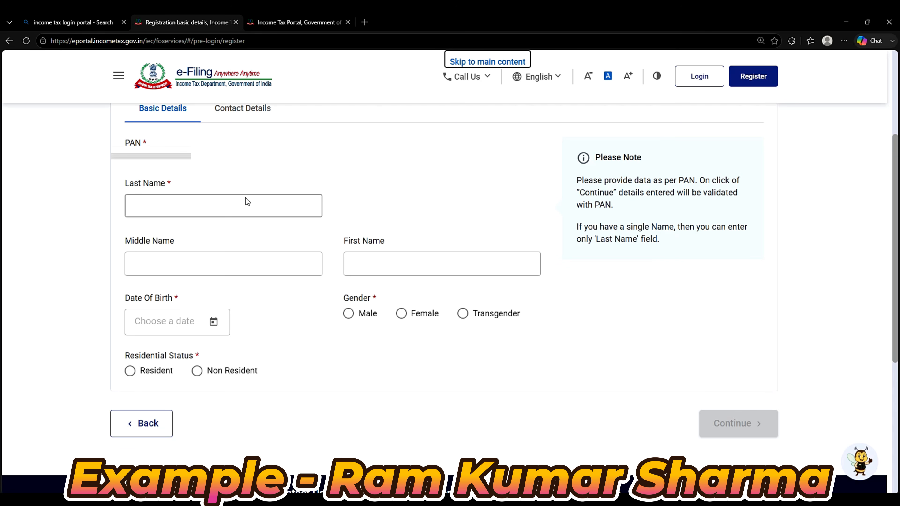
text([masked])
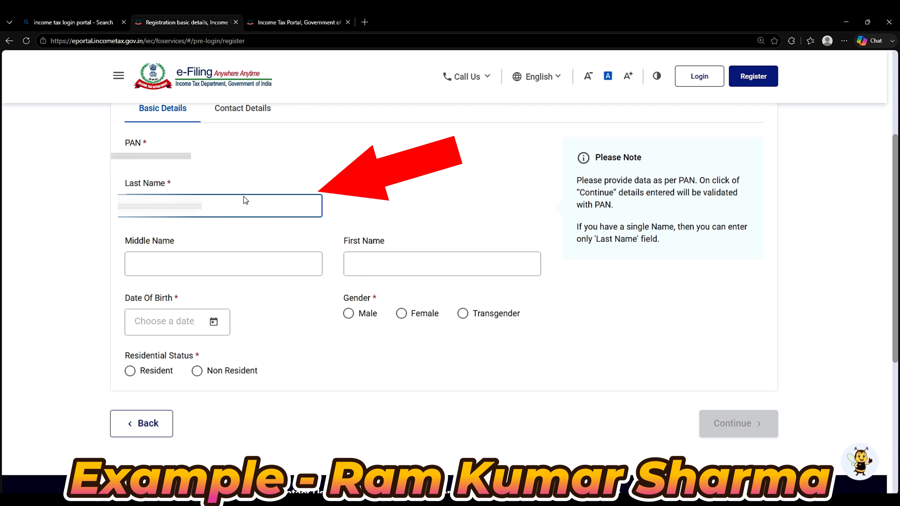
click(160, 184)
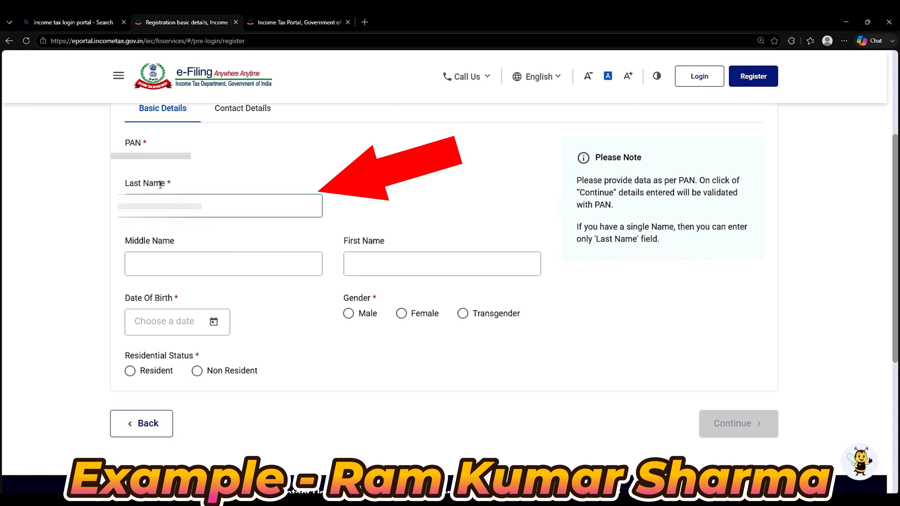
drag(160, 184, 98, 191)
drag(167, 206, 124, 206)
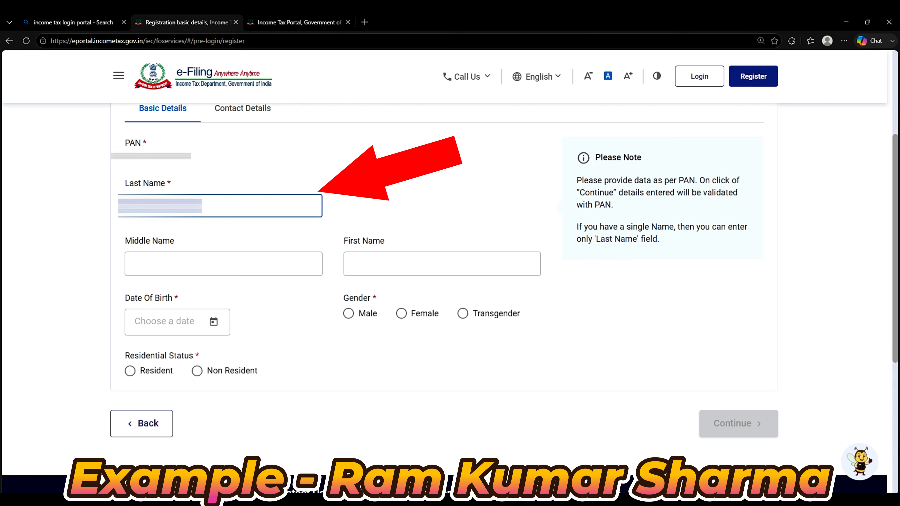
click(167, 206)
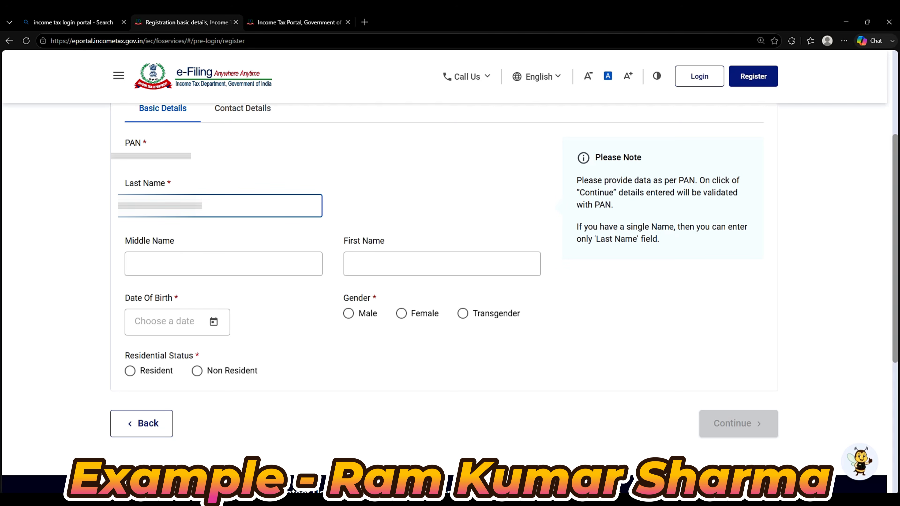
click(166, 264)
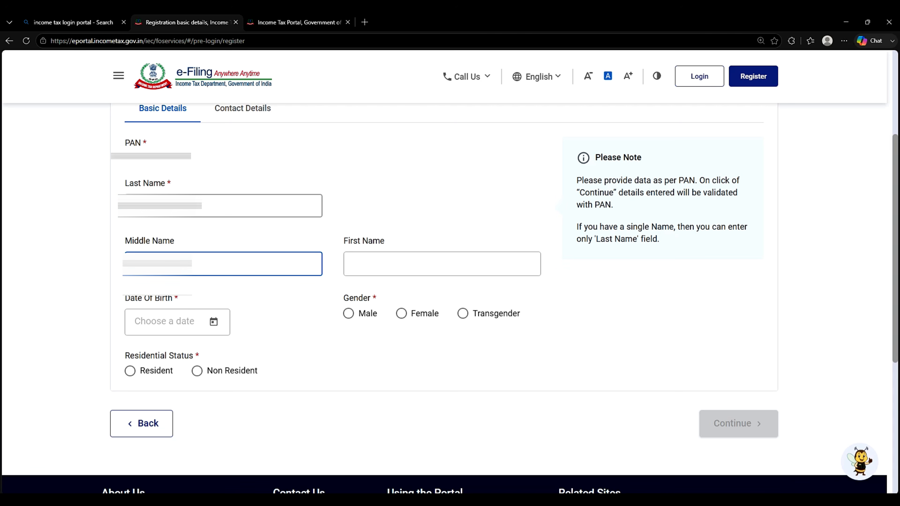
click(374, 265)
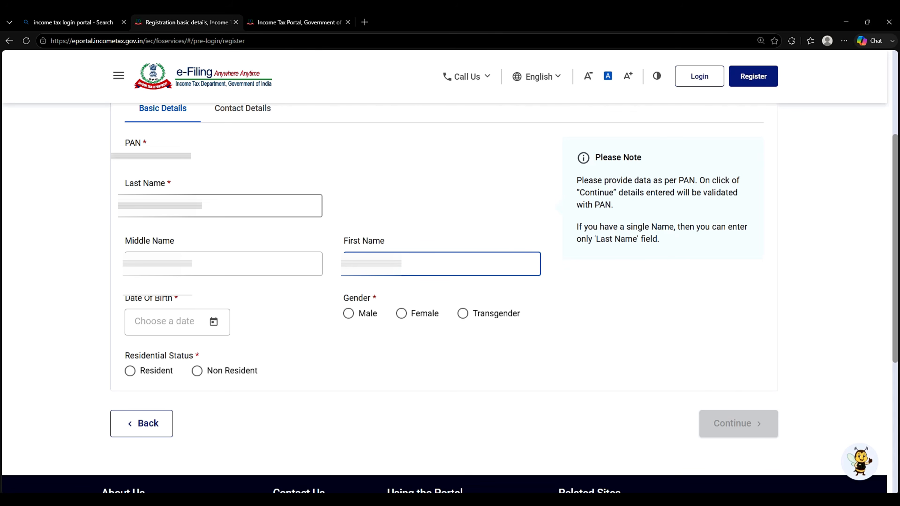
click(159, 322)
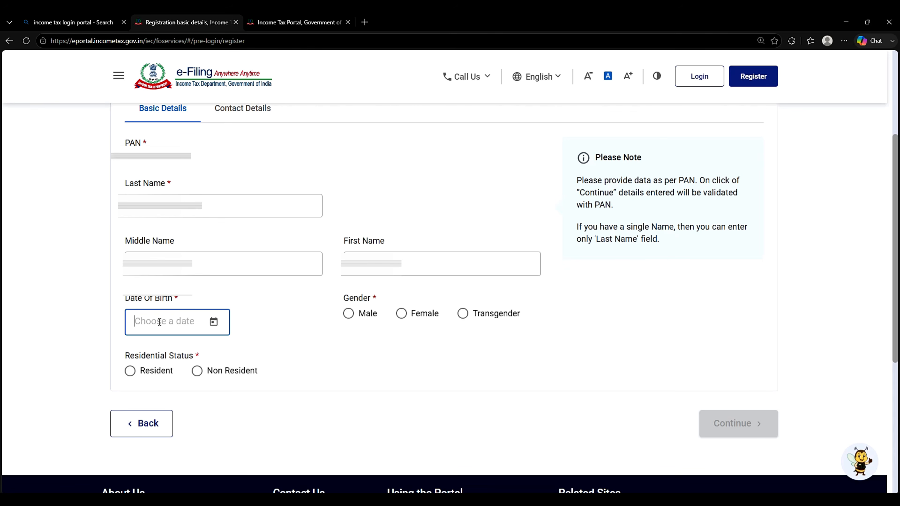
Step: Set the date of birth to a day in August 2000 and the gender to Male
click(213, 325)
click(167, 127)
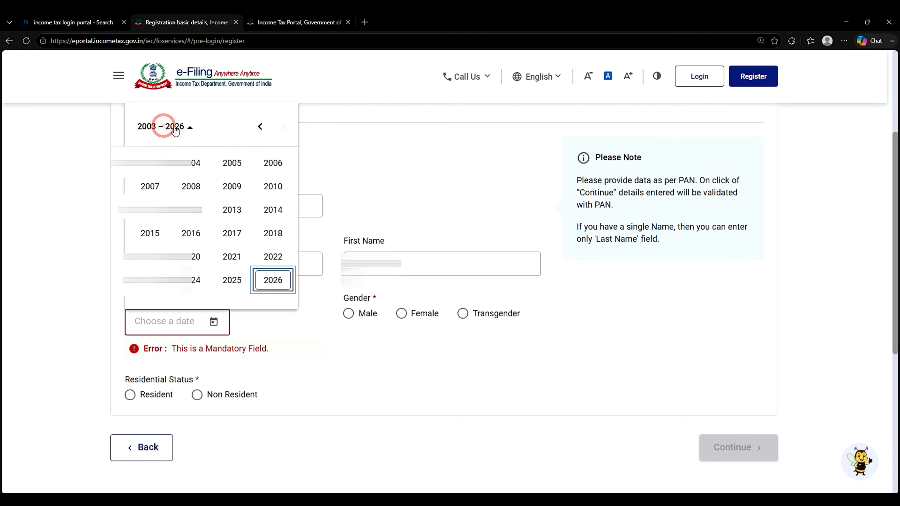
click(169, 126)
click(172, 126)
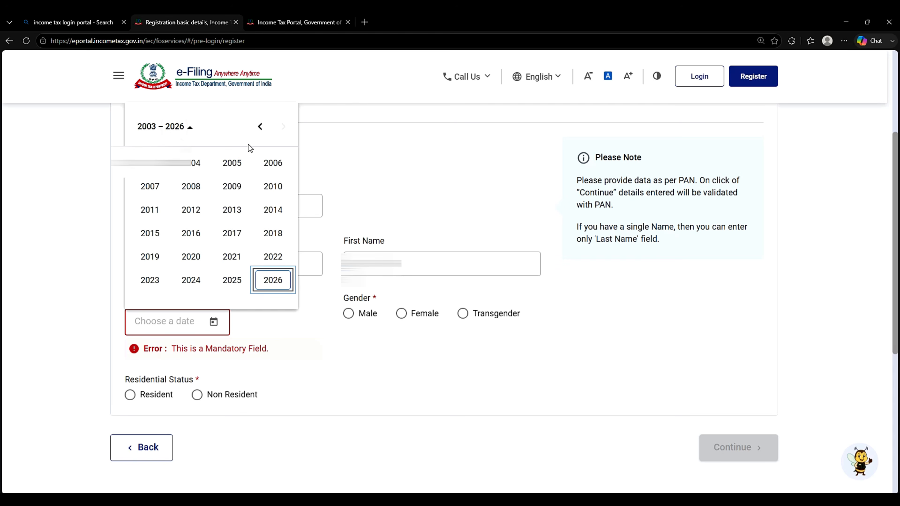
click(261, 127)
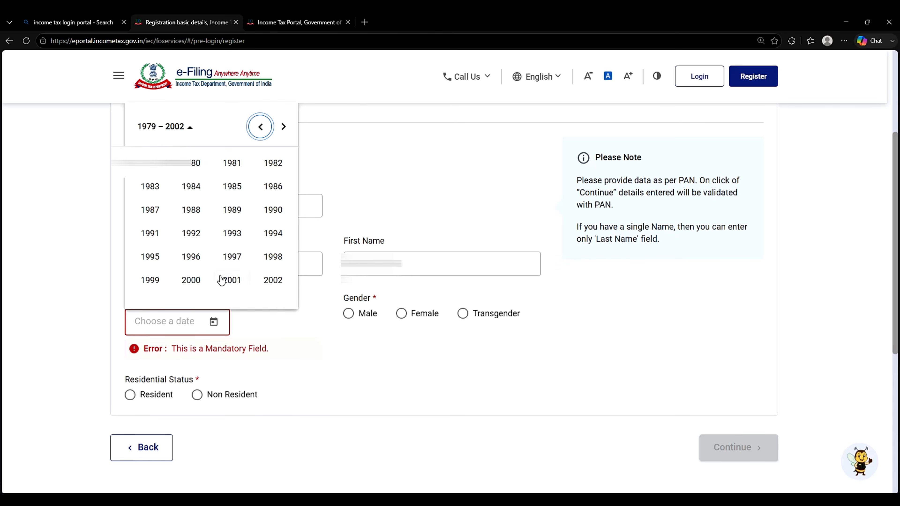
click(192, 280)
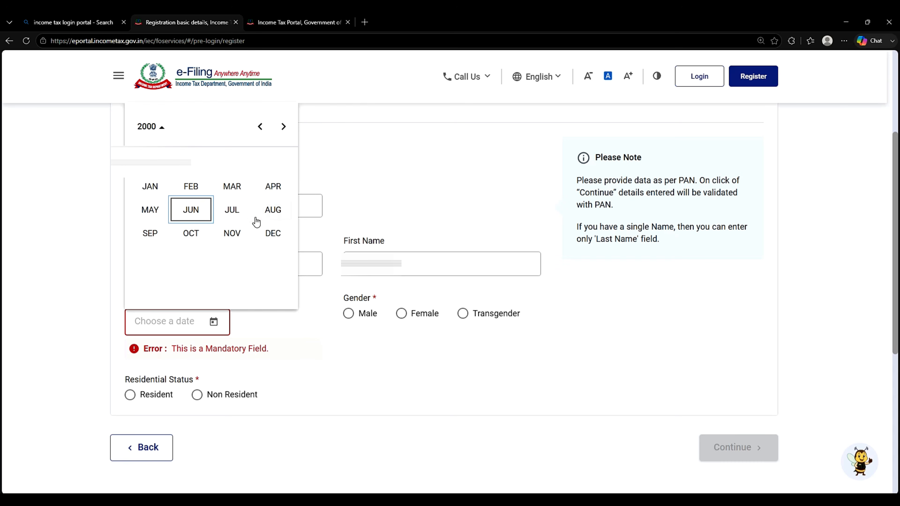
click(265, 220)
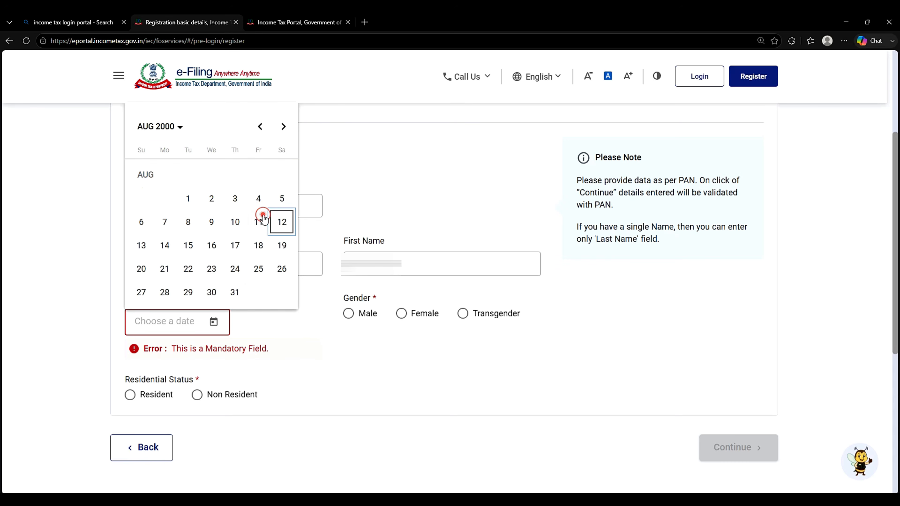
click(217, 289)
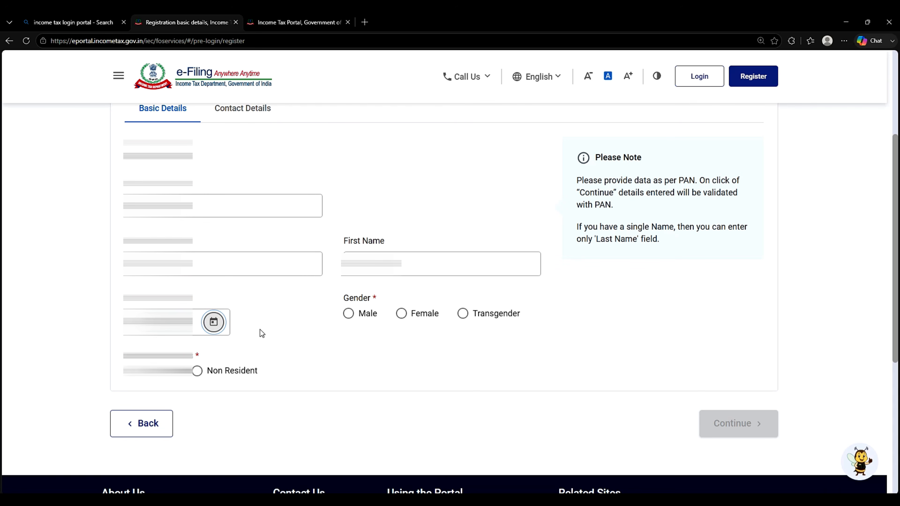
click(349, 313)
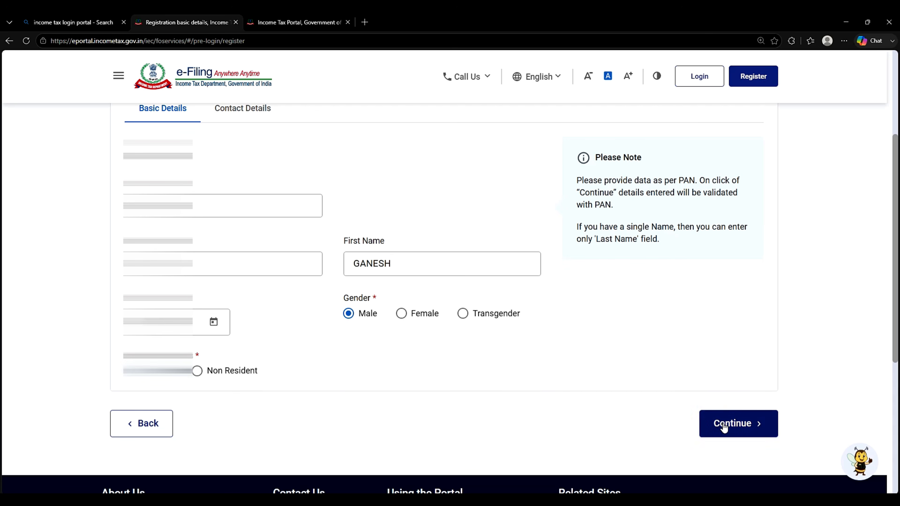
Step: Enter the primary mobile number on Contact Details and mark it as belonging to Self
click(724, 428)
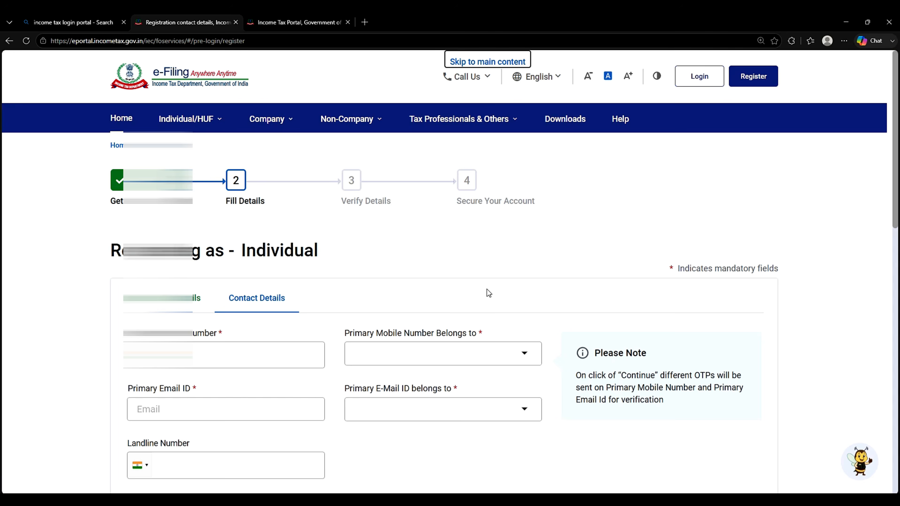
scroll(486, 292, down, 2)
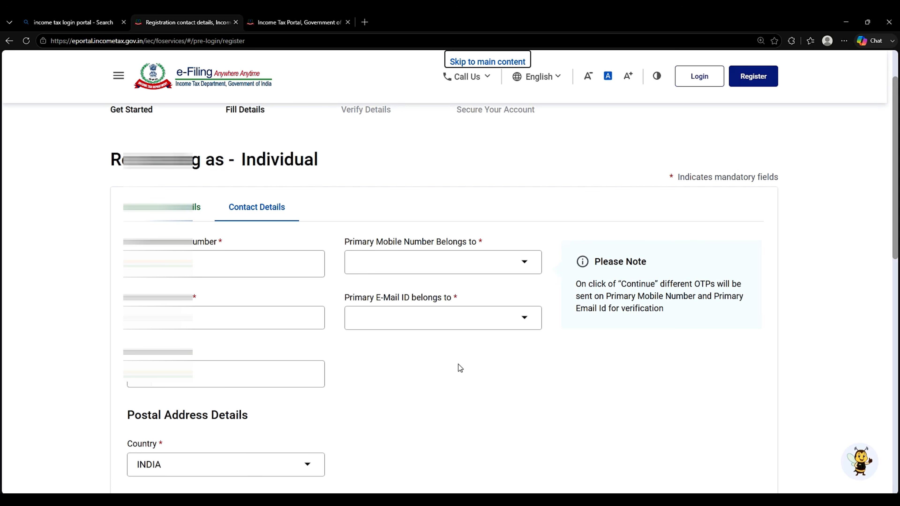
click(254, 261)
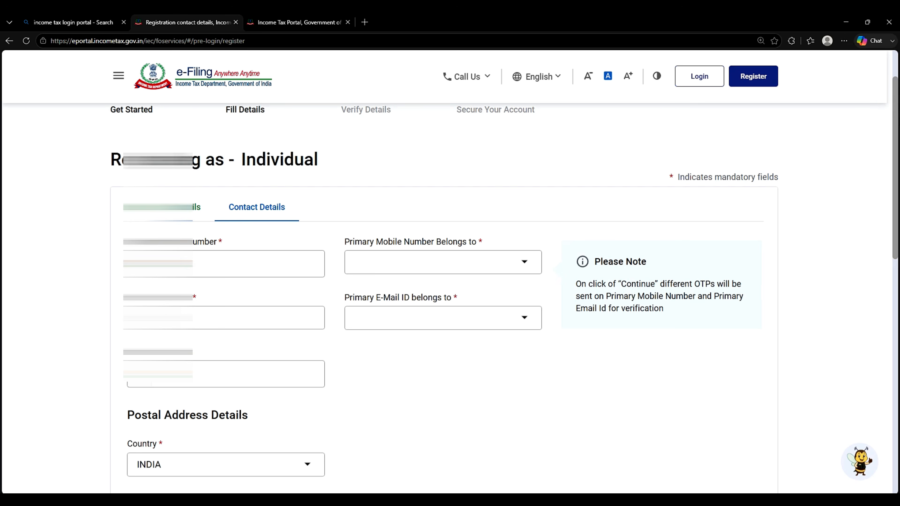
text(227)
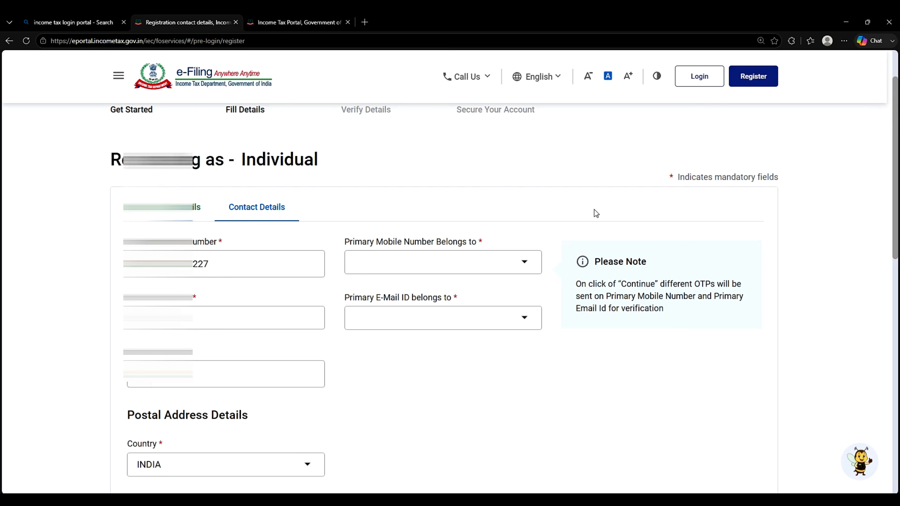
click(520, 262)
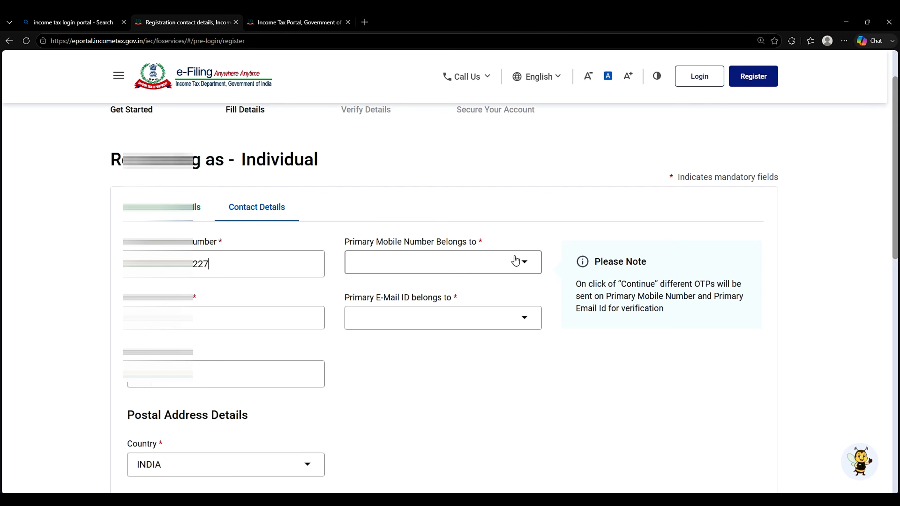
click(435, 374)
Step: Paste the primary e-mail address and mark it as belonging to Self
click(303, 317)
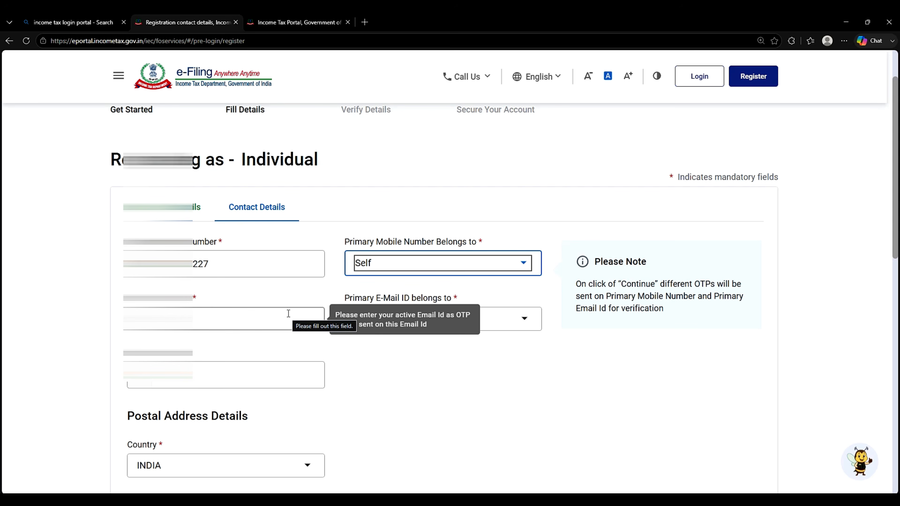
click(213, 500)
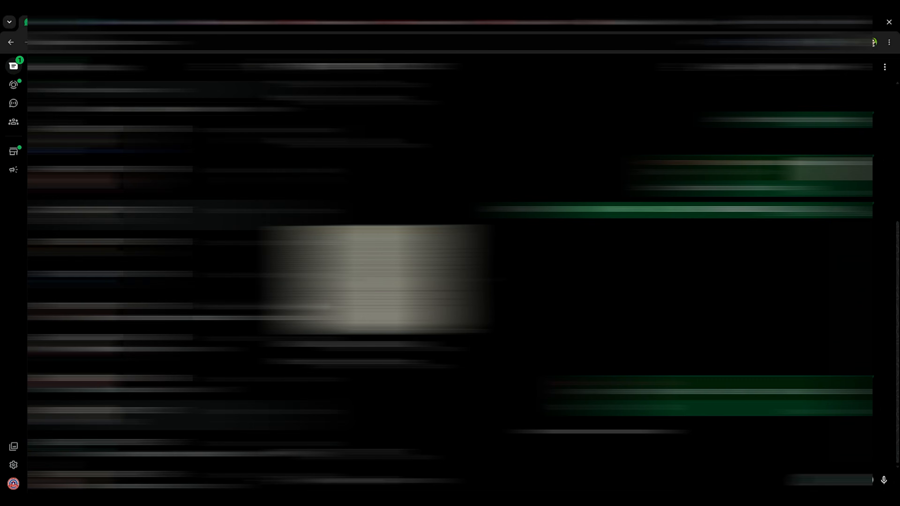
scroll(450, 280, up, 5)
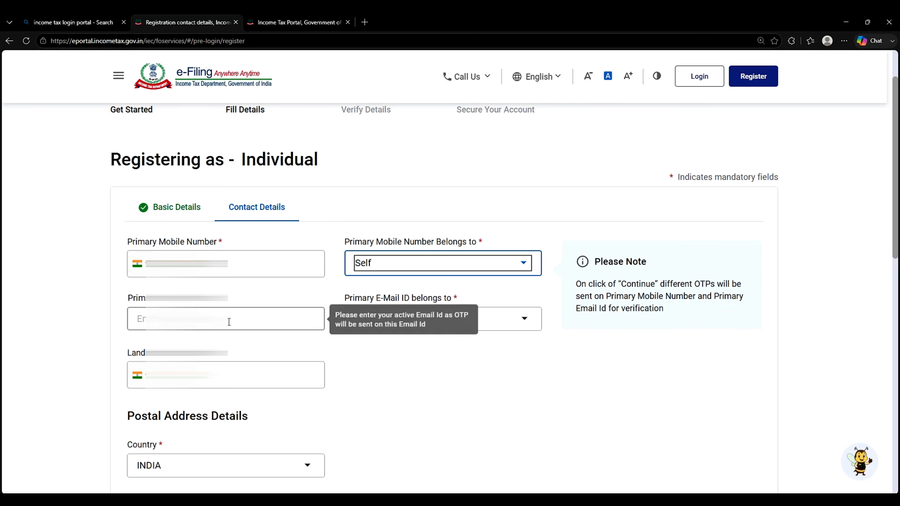
click(233, 318)
key(ctrl+v)
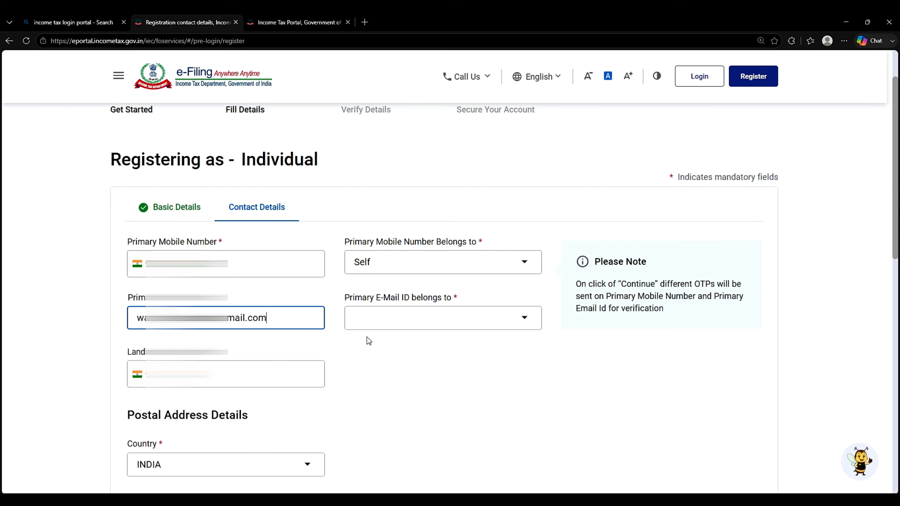
click(440, 319)
click(400, 423)
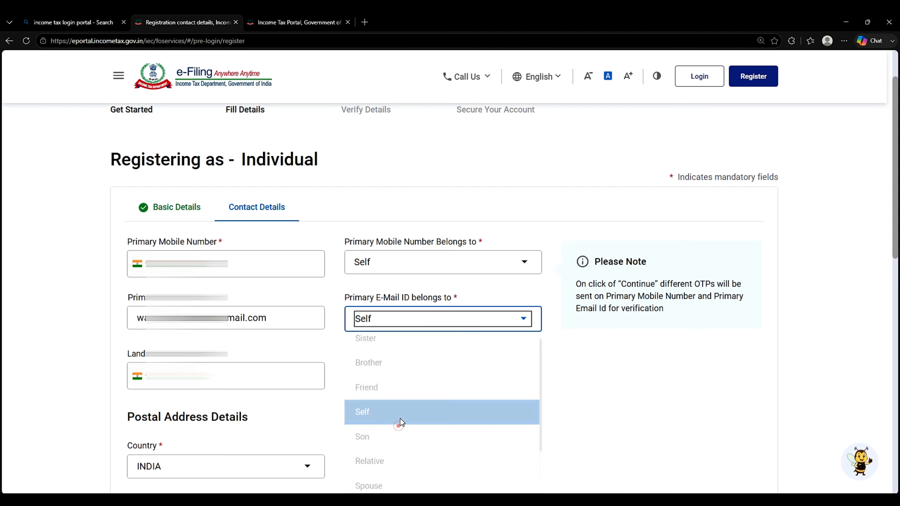
click(481, 390)
scroll(364, 397, down, 1)
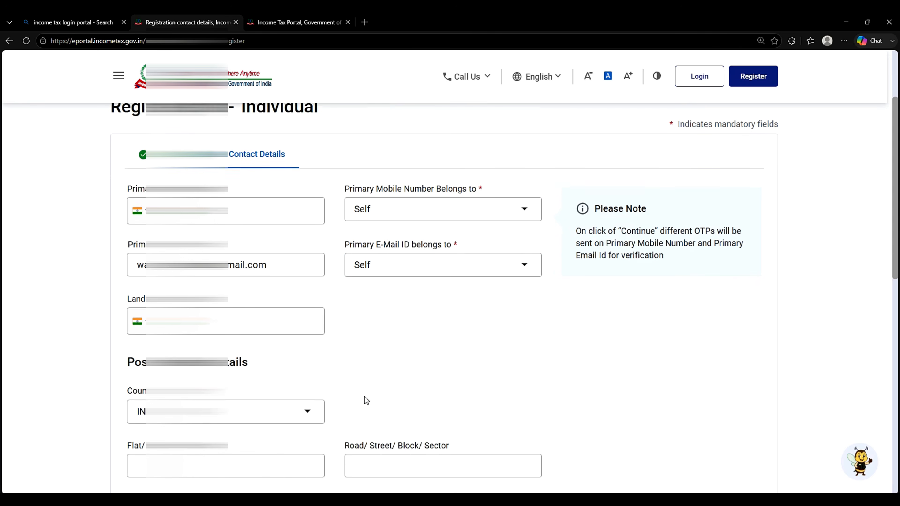
scroll(364, 397, down, 5)
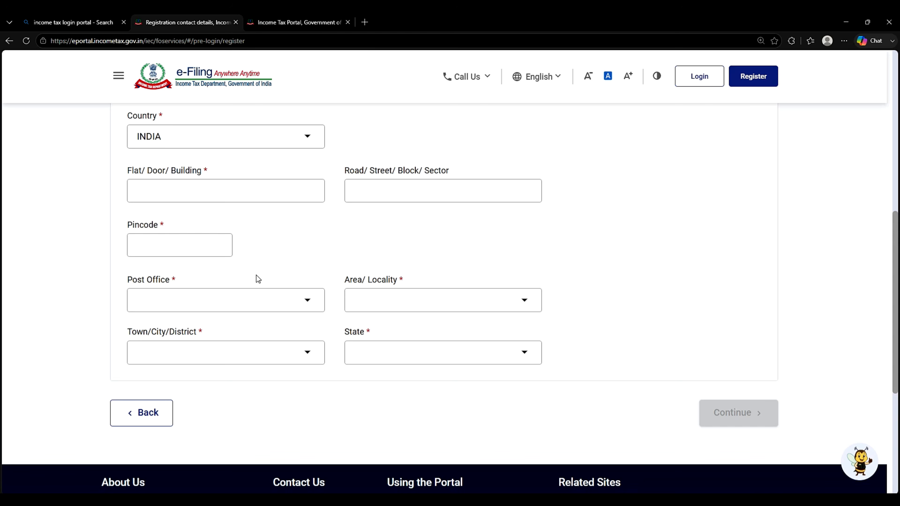
Step: Enter pincode 431203 and choose Jalna as the area/locality
click(201, 250)
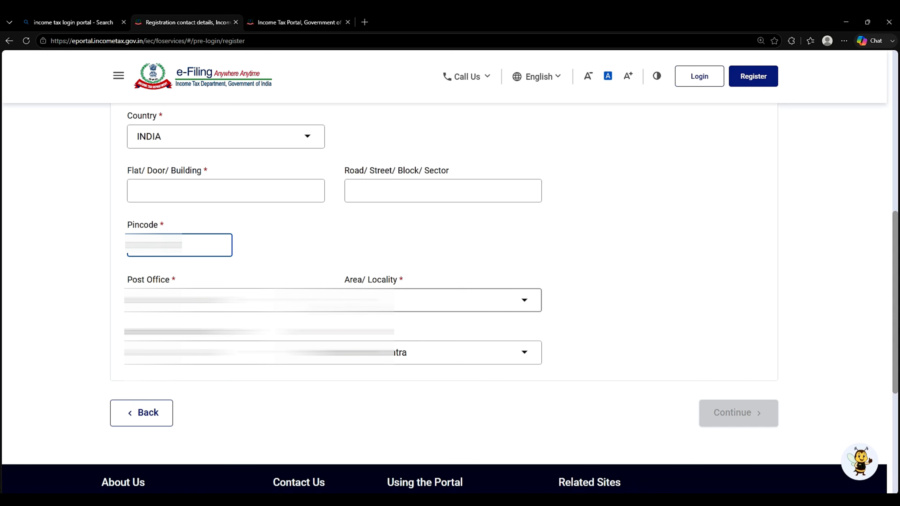
click(383, 304)
key(j)
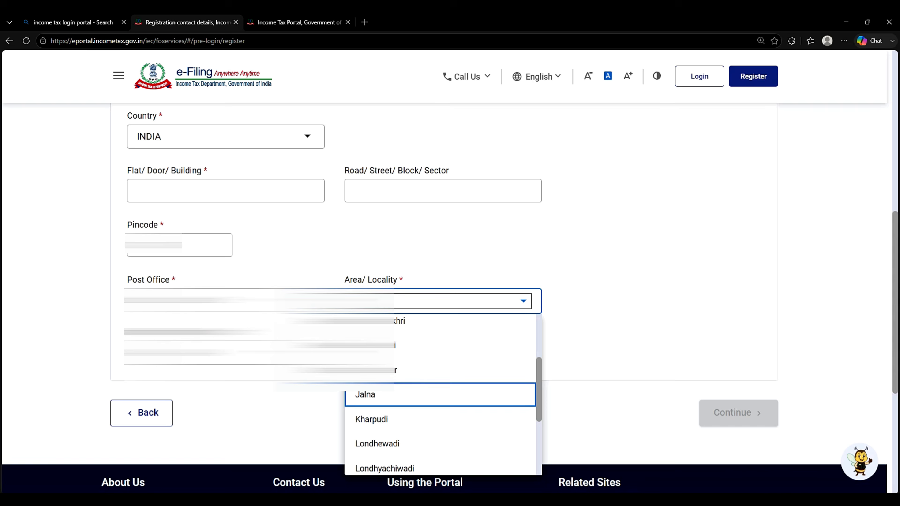
click(383, 398)
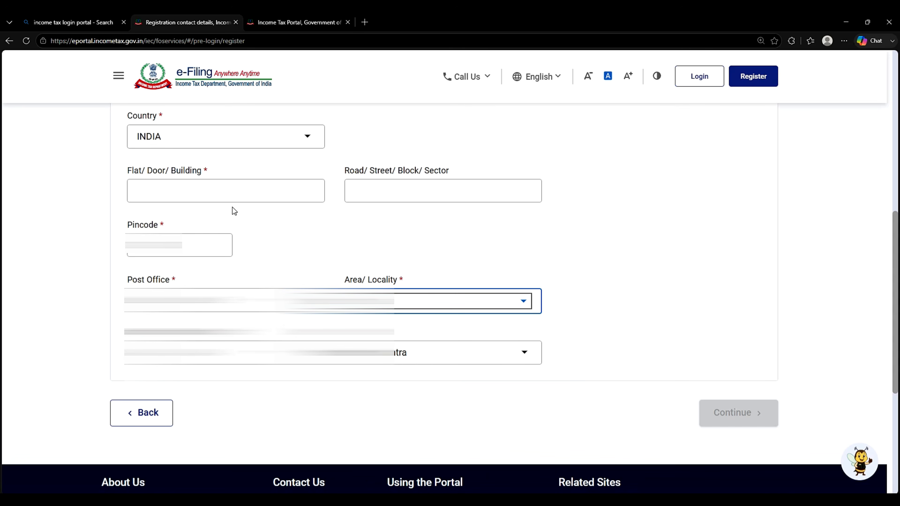
Step: Fill Flat/Door/Building with 'aa' and submit the contact details for OTP verification
click(213, 186)
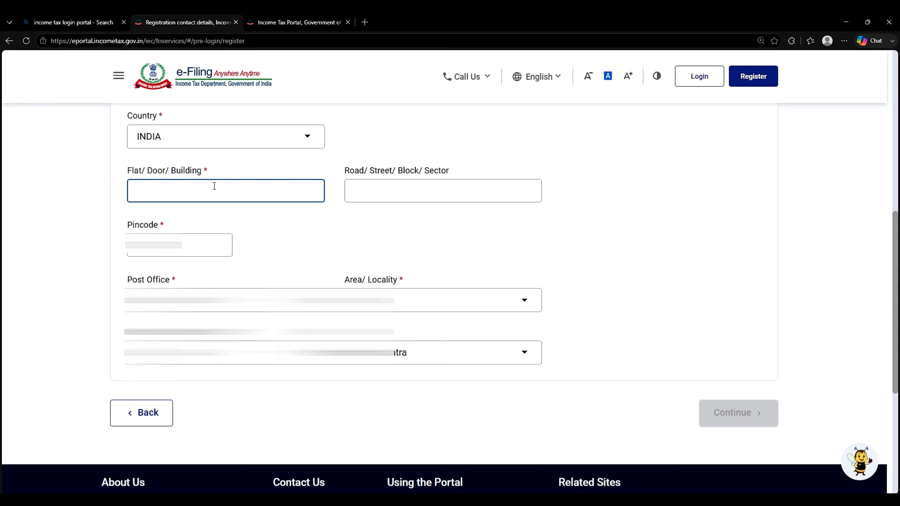
text(a)
key(BackSpace)
text(a)
key(BackSpace)
key(Tab)
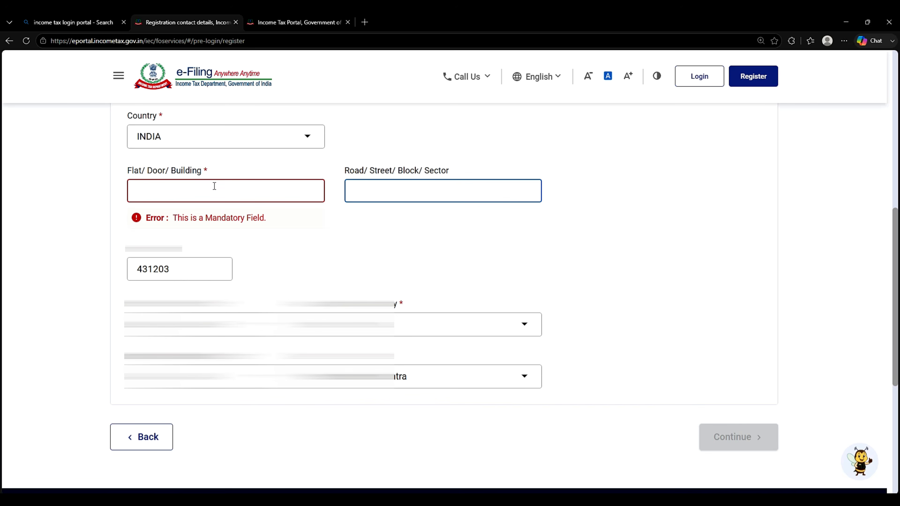
text(~)
key(BackSpace)
click(214, 186)
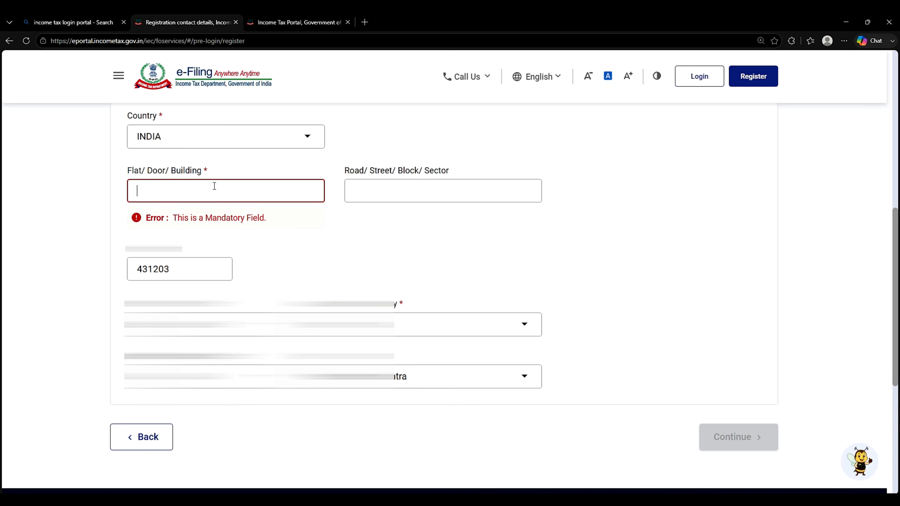
text(a)
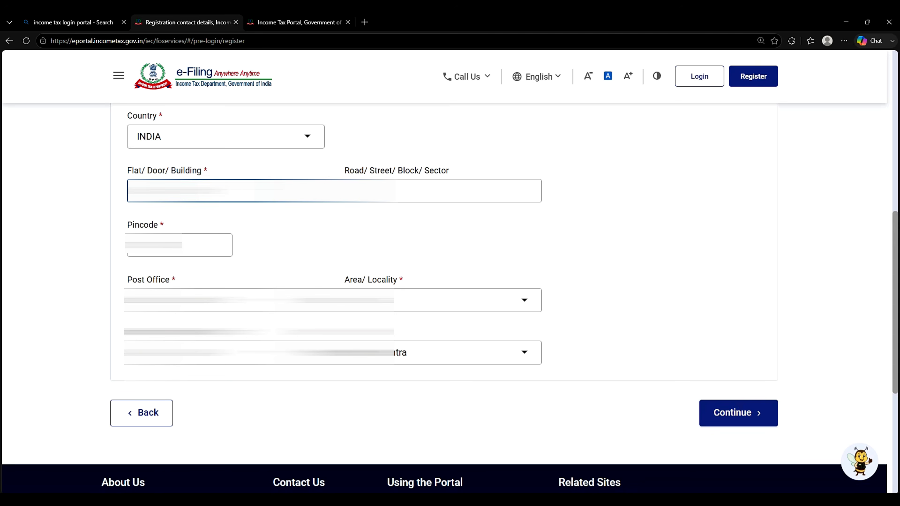
text(a)
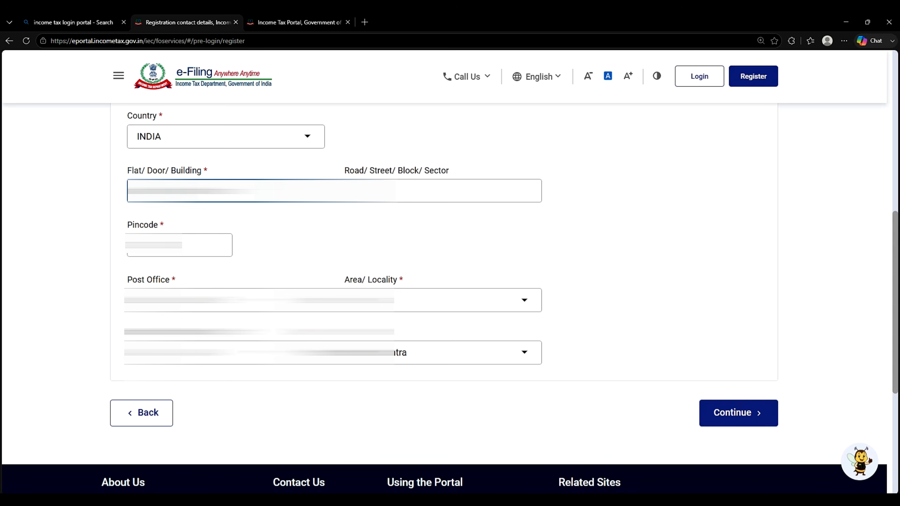
click(372, 191)
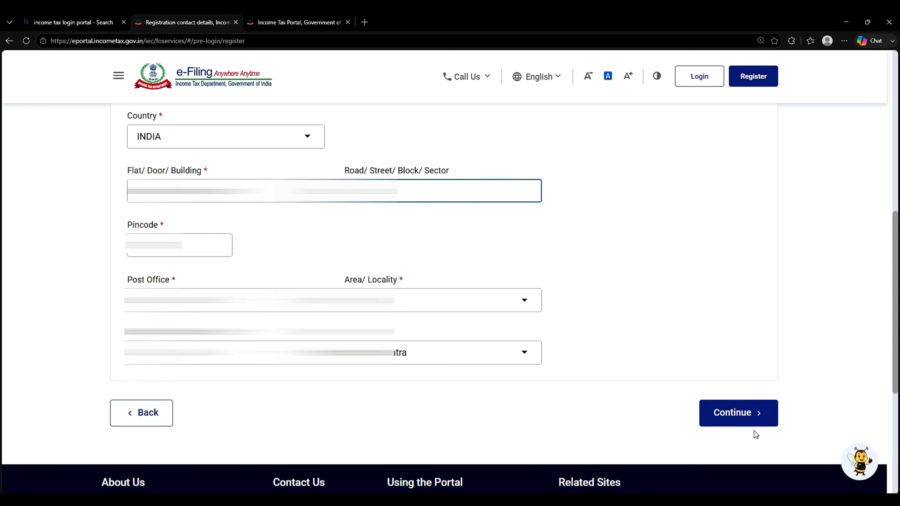
click(743, 416)
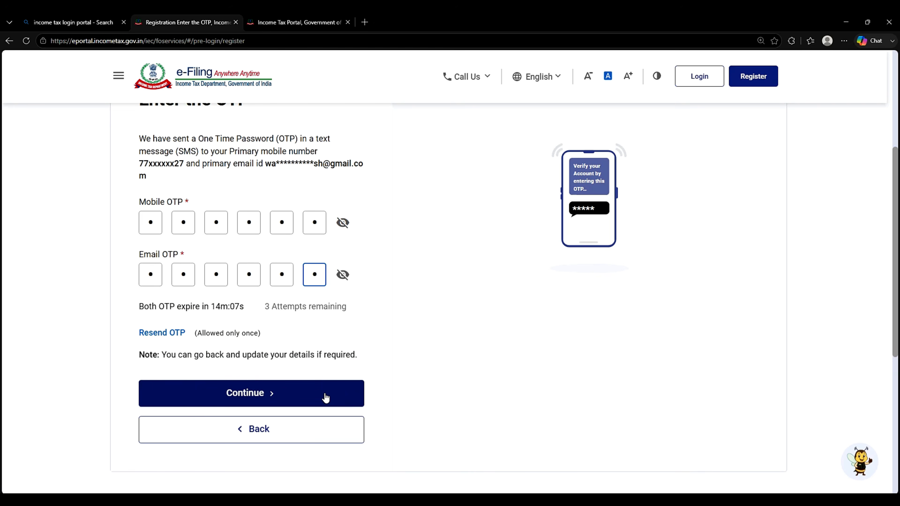
Step: Submit the entered mobile and e-mail OTPs for verification
click(332, 400)
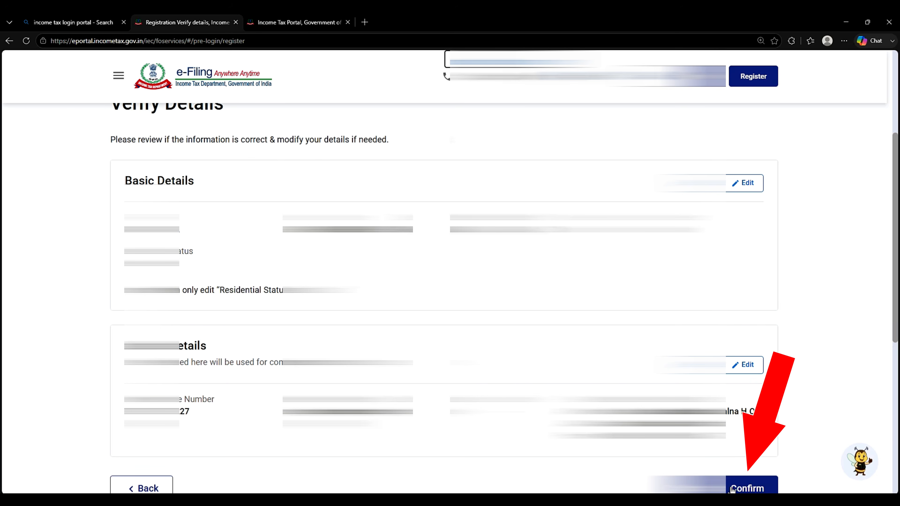
Step: Confirm the reviewed basic and contact details on the Verify Details page
click(748, 488)
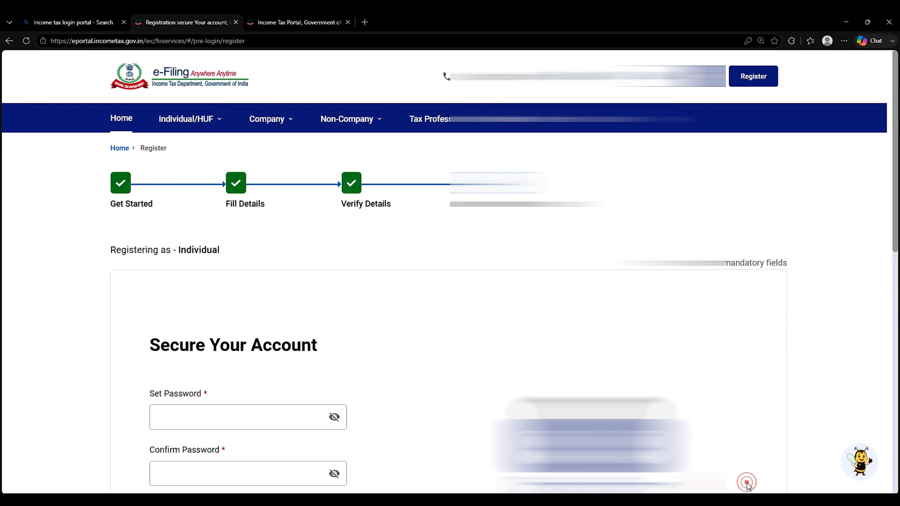
scroll(647, 397, down, 3)
scroll(647, 399, down, 3)
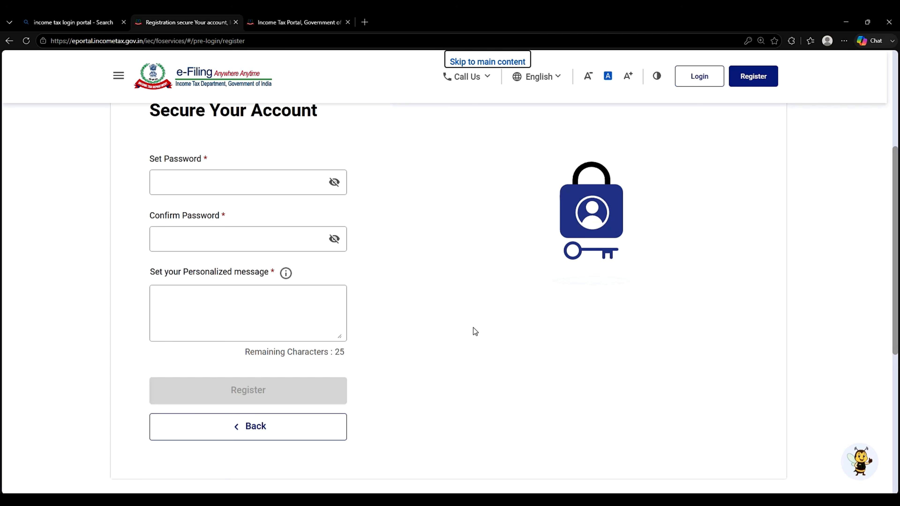
Step: Enter a new moderate-strength account password in the Set Password field
click(260, 184)
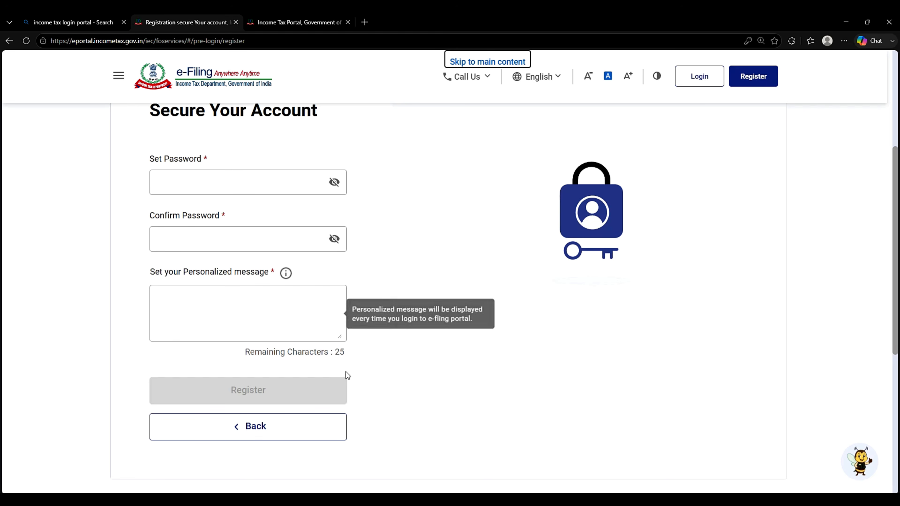
click(259, 182)
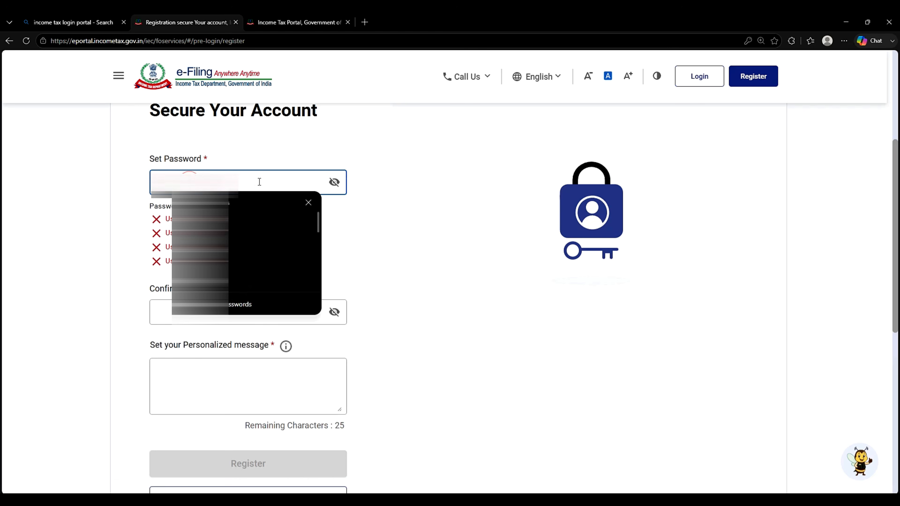
click(118, 243)
click(202, 183)
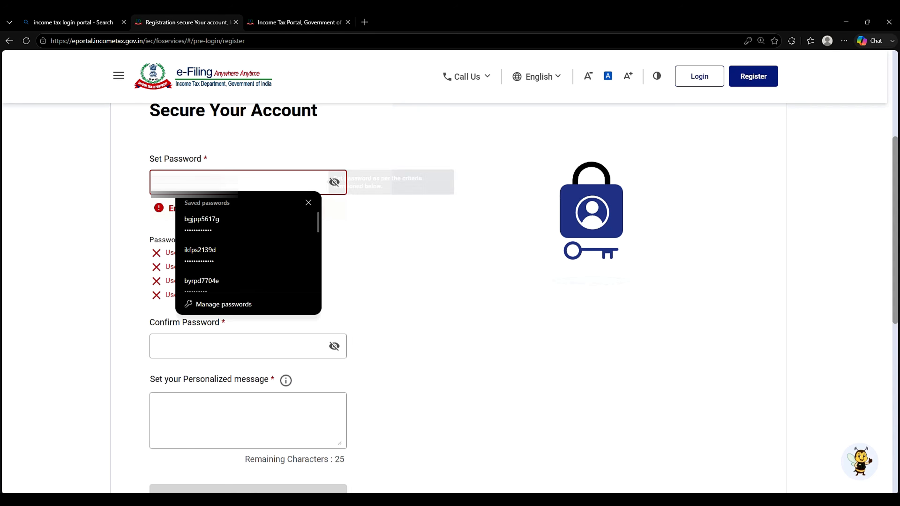
click(309, 202)
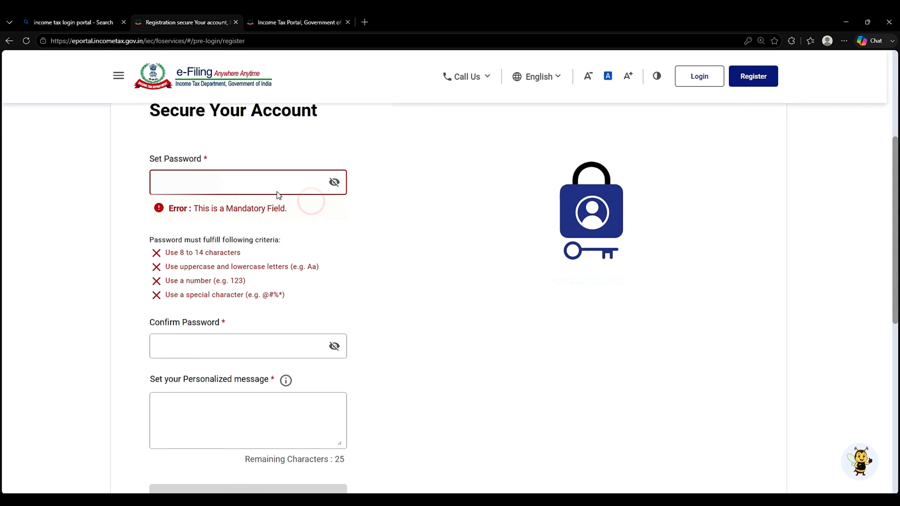
click(177, 251)
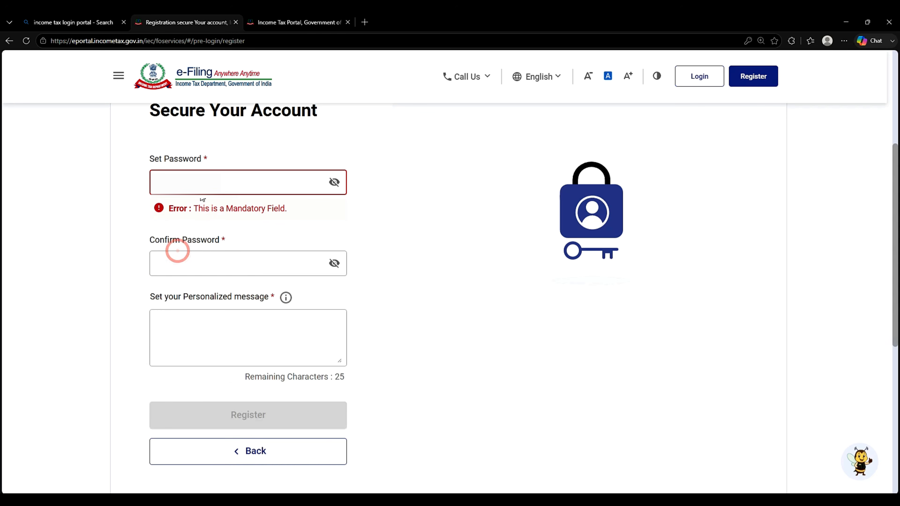
click(202, 189)
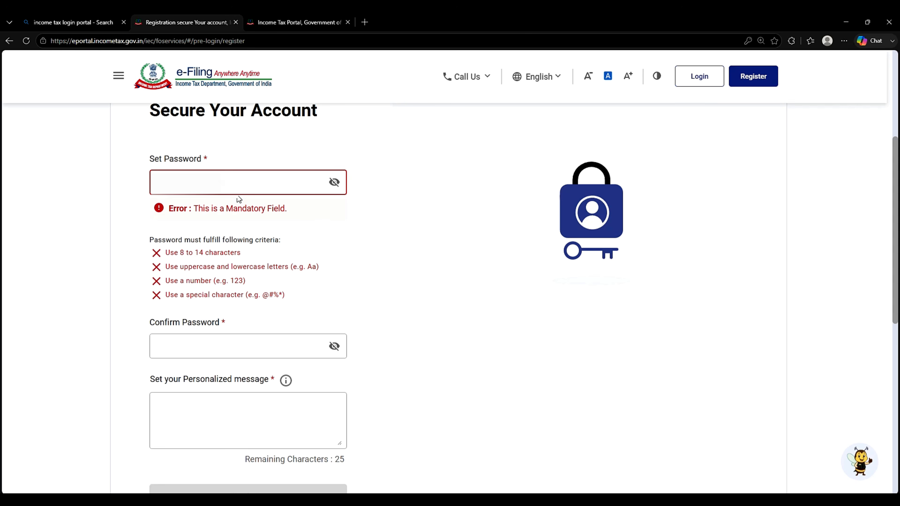
text(••)
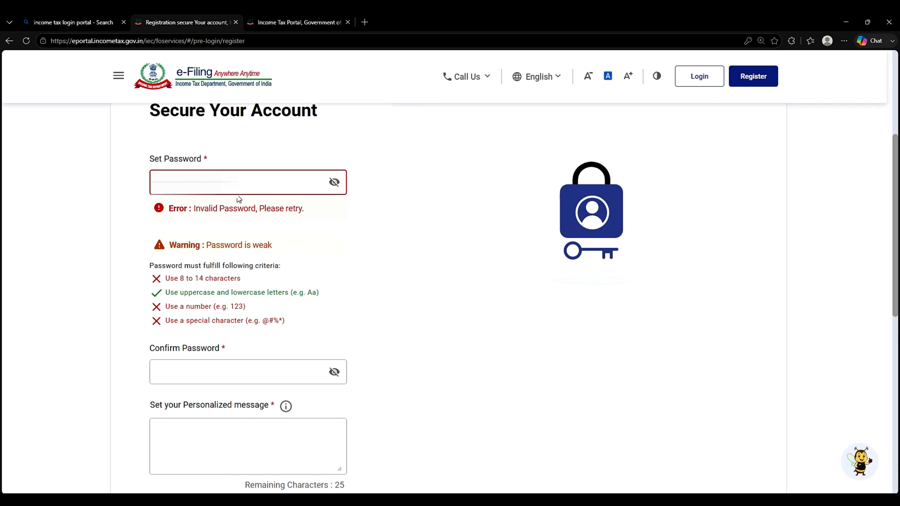
text(@1)
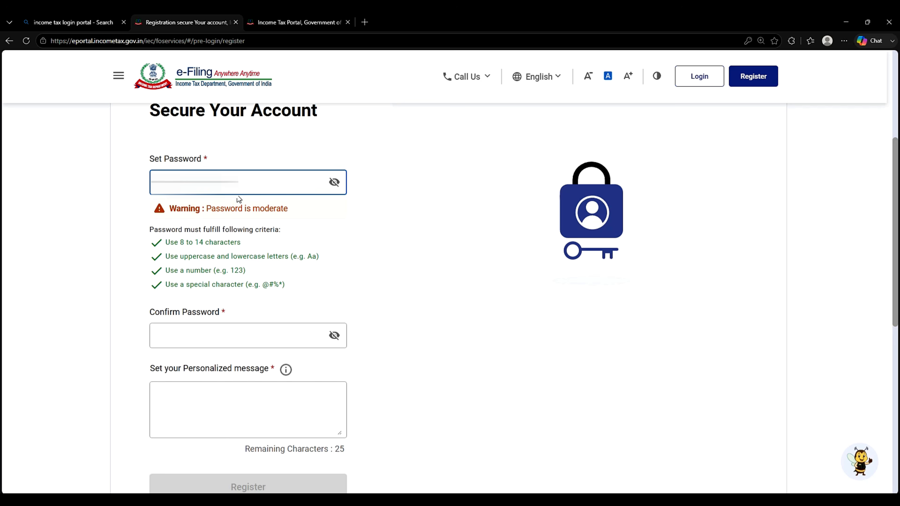
click(236, 325)
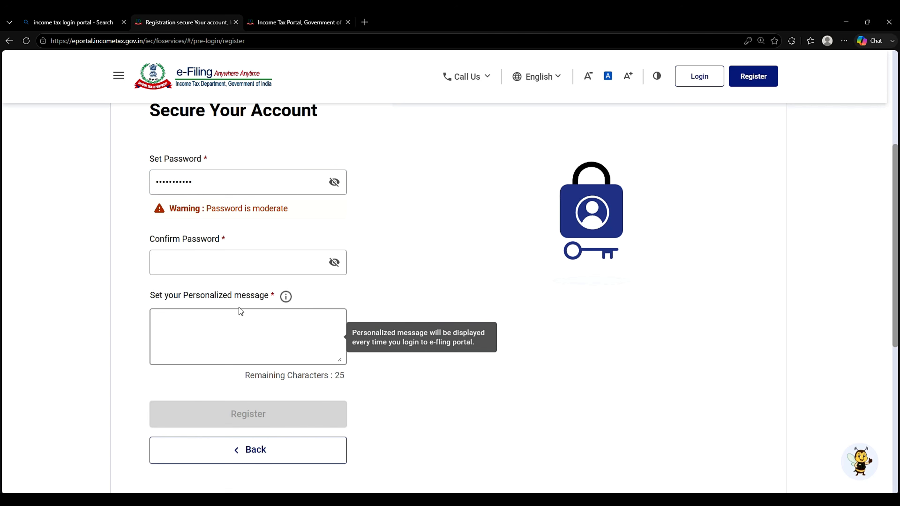
Step: Re-enter the password in Confirm Password and set the personalized message to 'ITR'
click(231, 269)
text(•••)
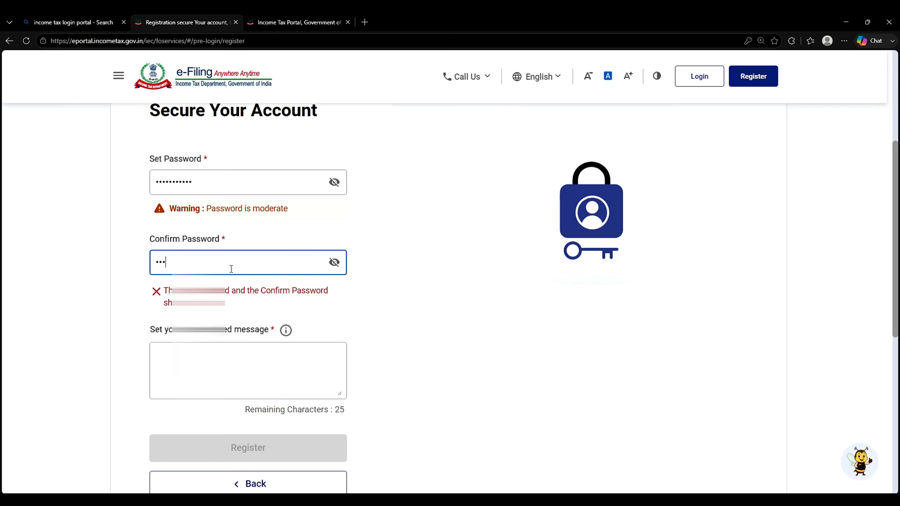
text(••••)
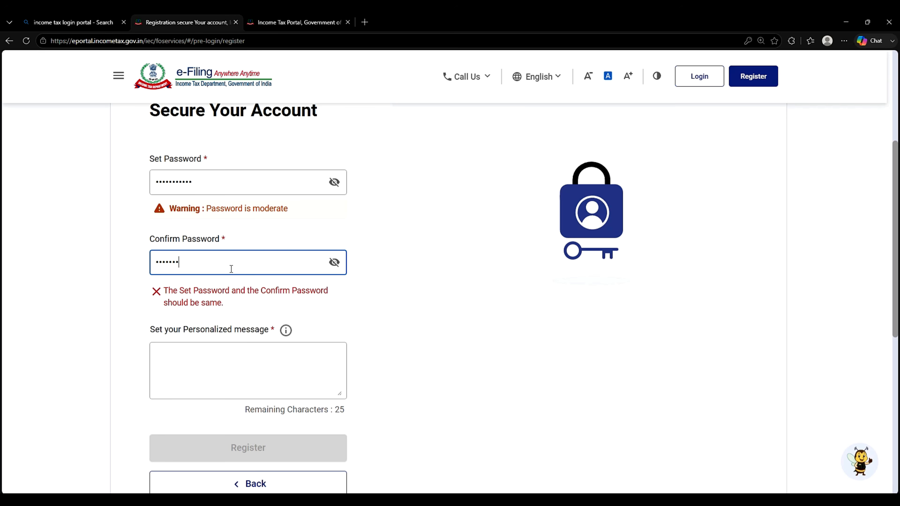
text(••••)
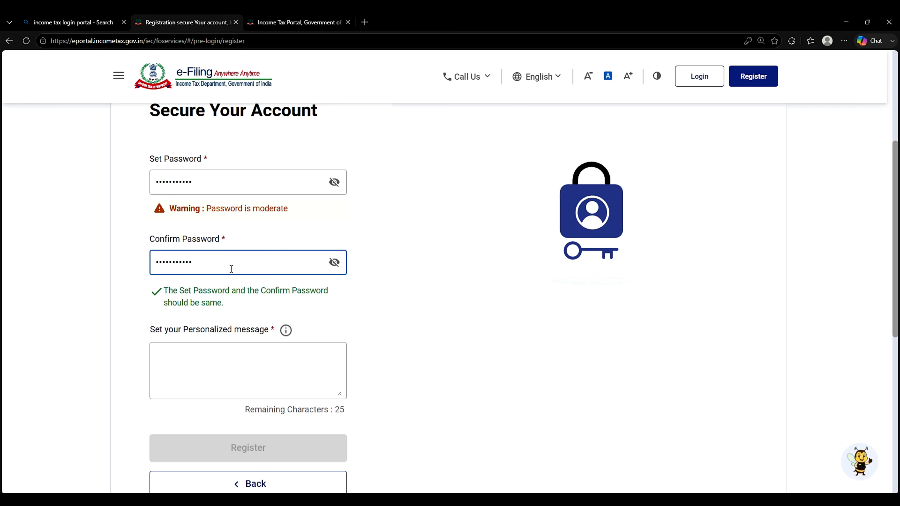
click(214, 356)
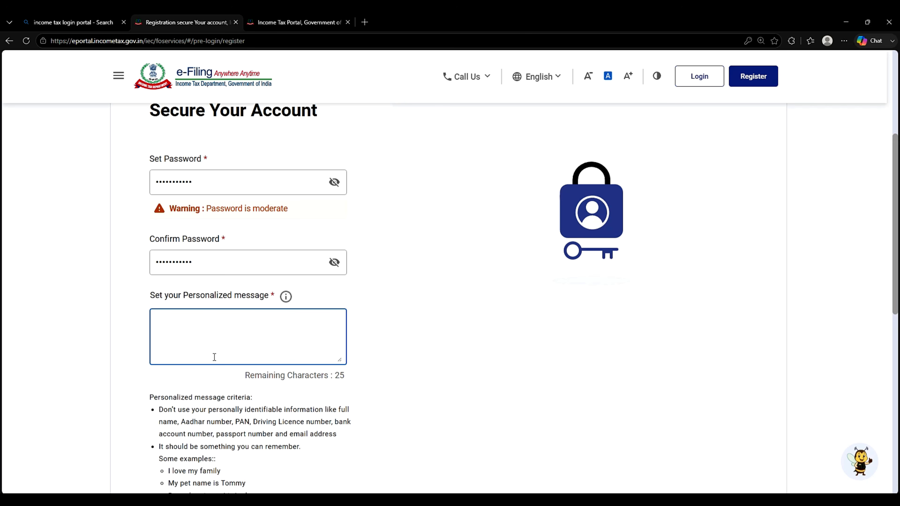
text(ITR)
Step: Check the confirmed password by toggling its visibility, then register the account
scroll(411, 350, down, 4)
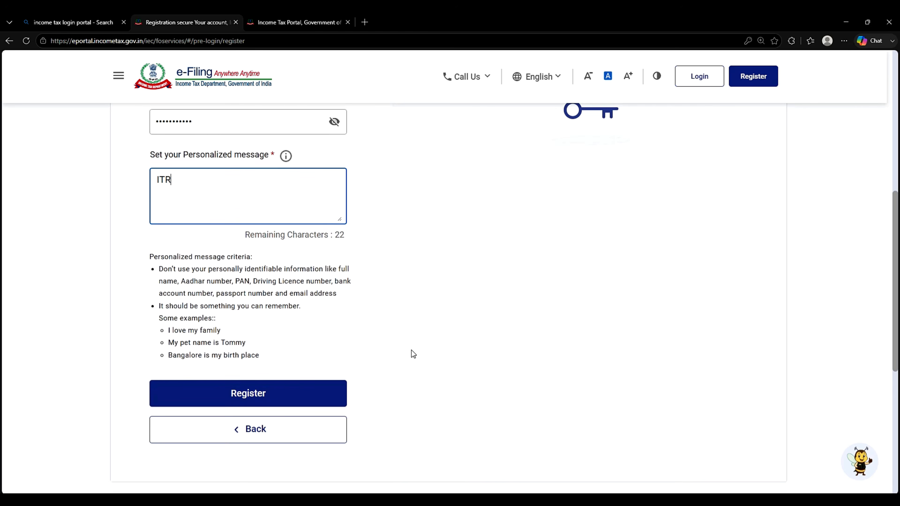
scroll(412, 350, up, 4)
click(334, 262)
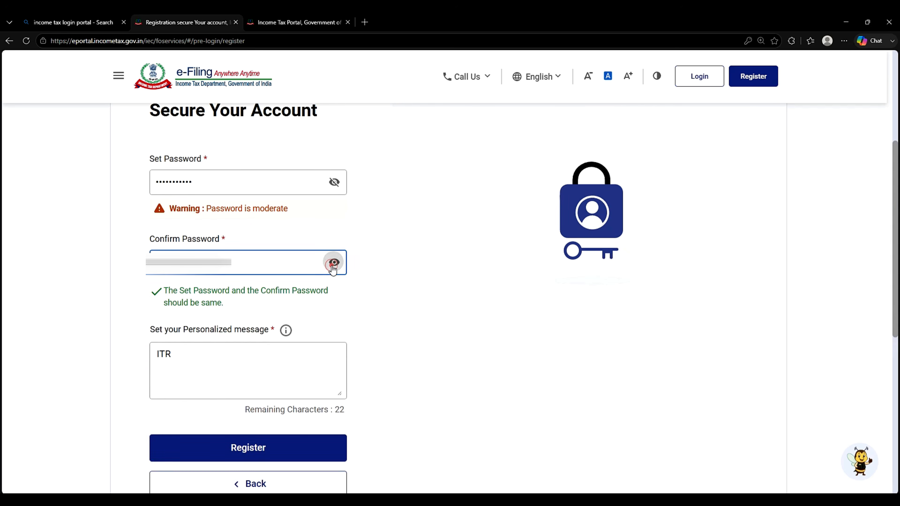
click(408, 286)
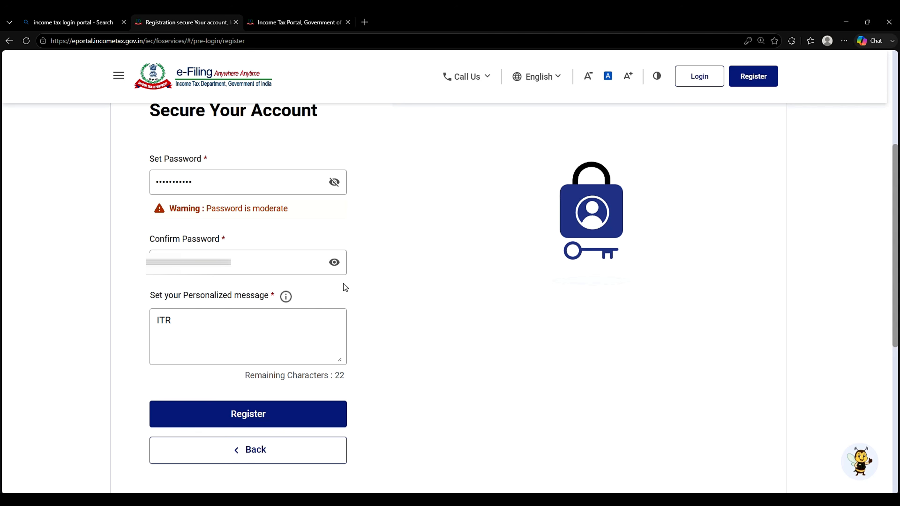
click(334, 262)
click(408, 297)
scroll(414, 319, down, 2)
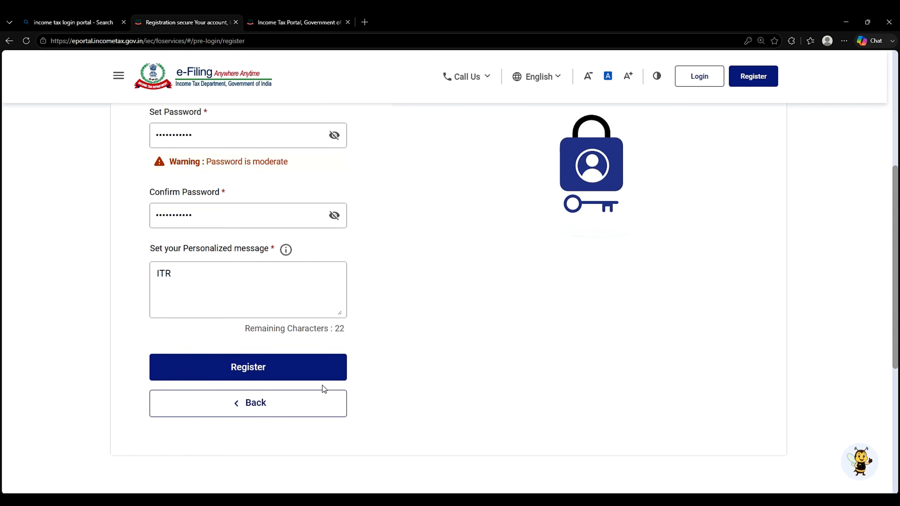
click(319, 371)
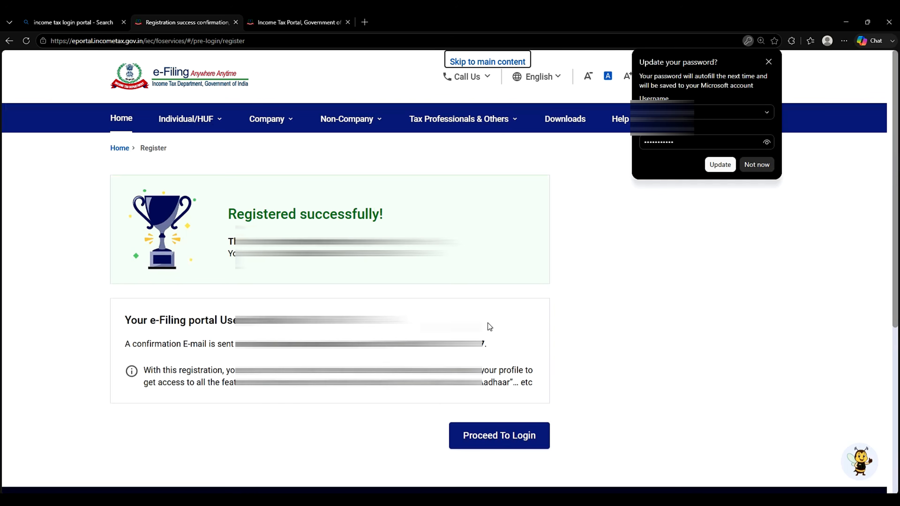
Step: Log in to the new account with its User ID and password, accepting the secure-access message
click(769, 61)
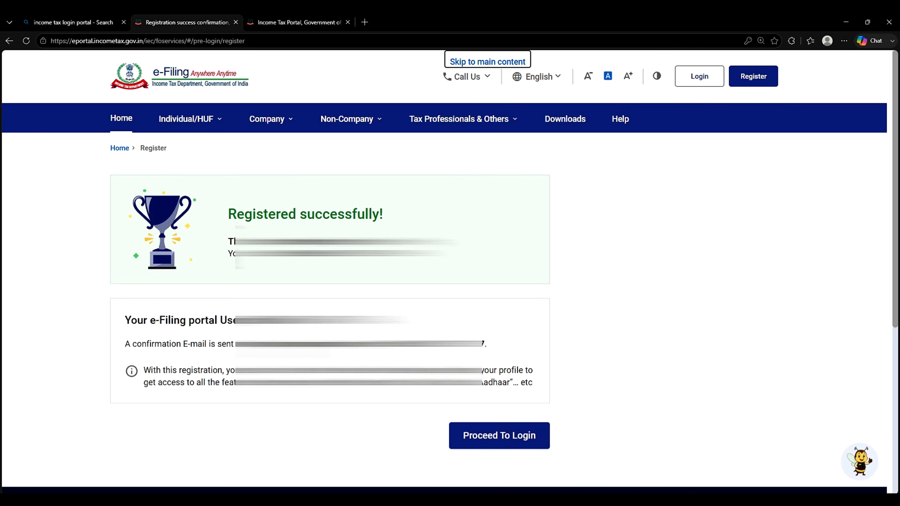
click(498, 444)
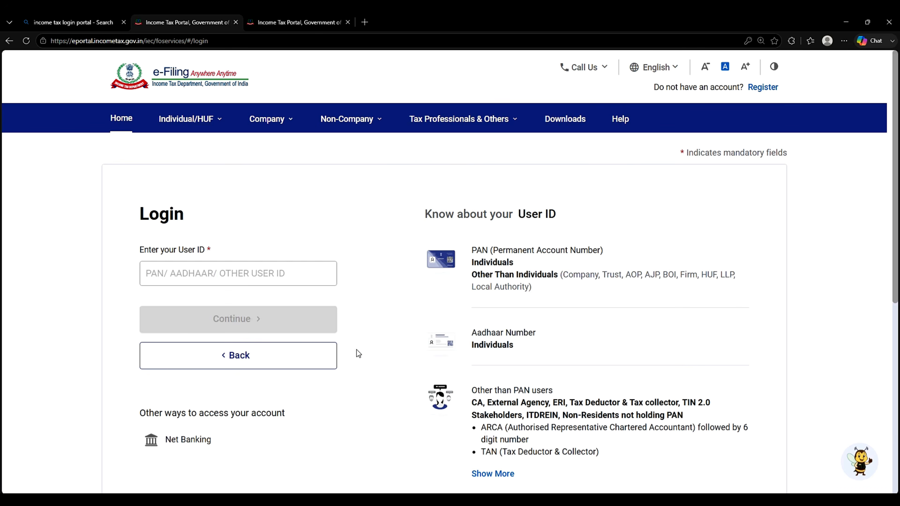
click(258, 275)
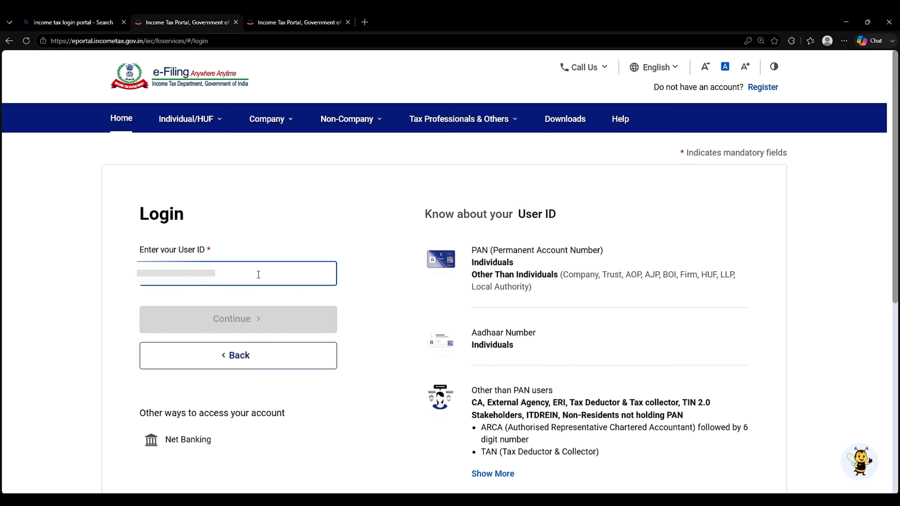
click(256, 319)
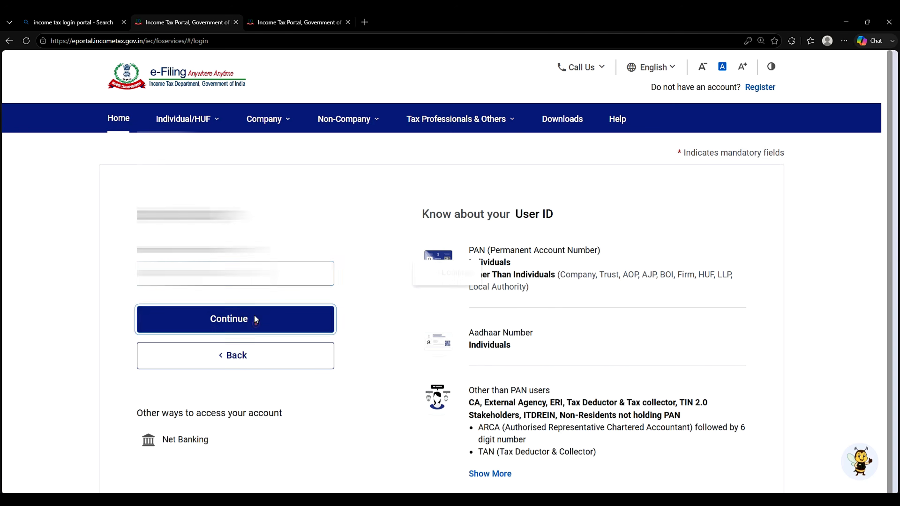
click(146, 323)
click(169, 408)
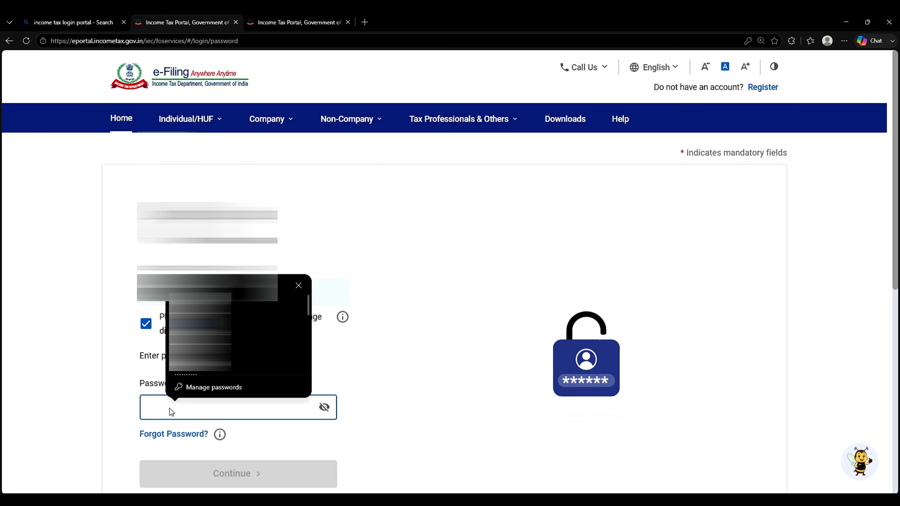
text(******)
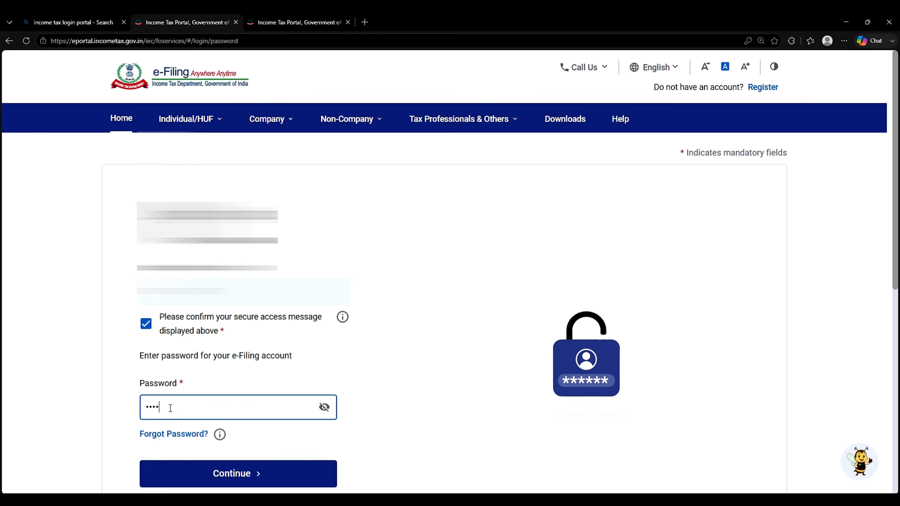
text(******)
click(200, 475)
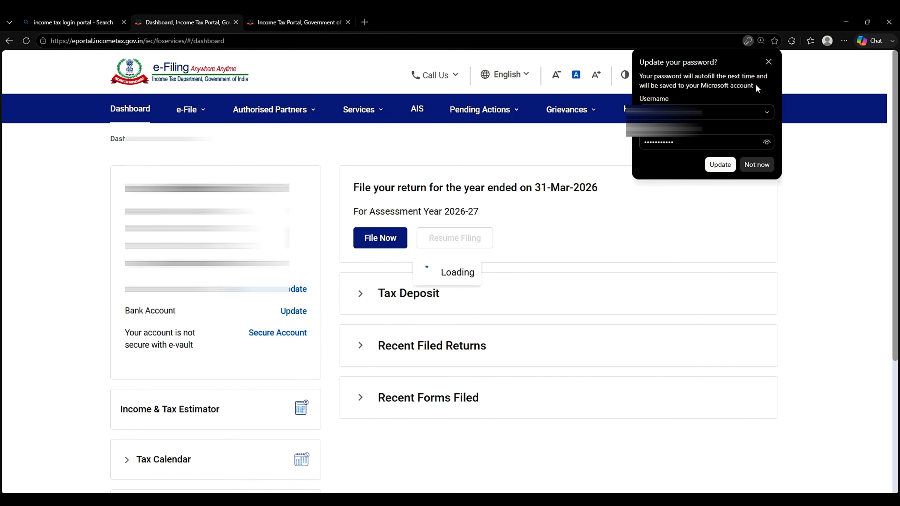
Step: Dismiss Edge's 'Update your password?' popup and let the dashboard finish loading
click(768, 63)
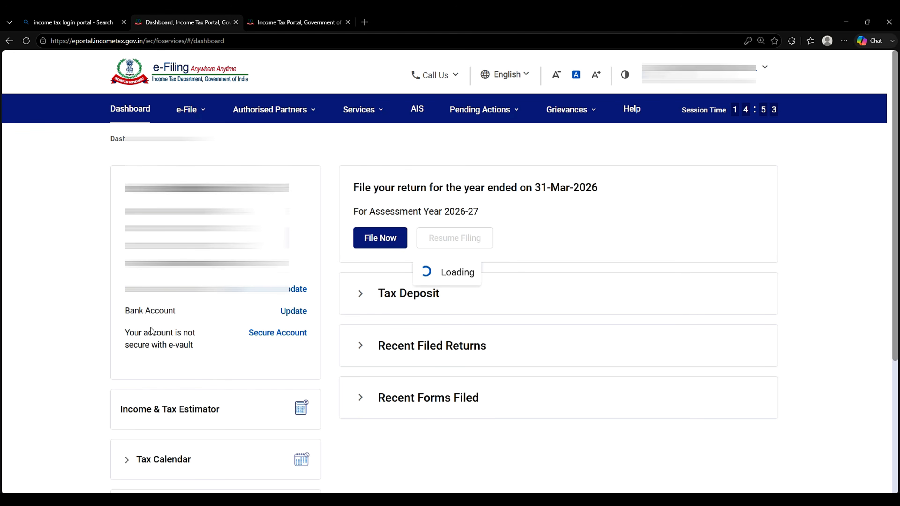
click(127, 312)
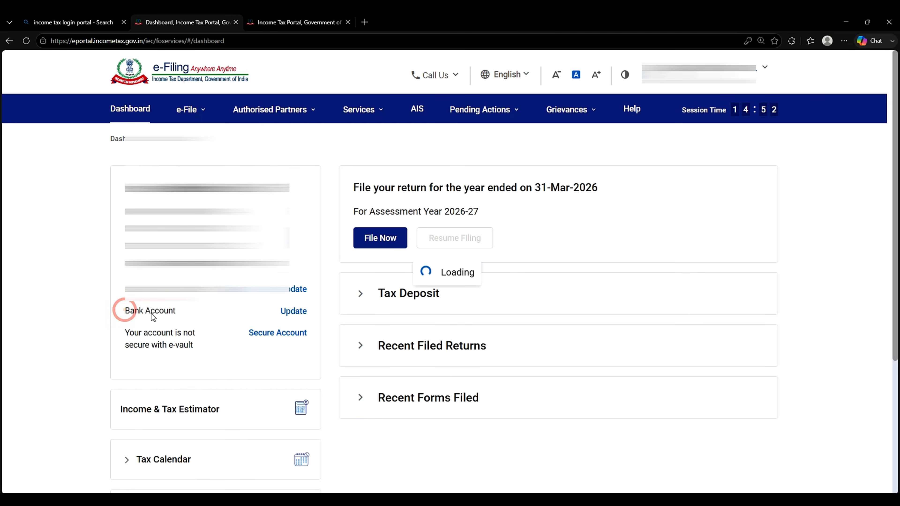
click(167, 312)
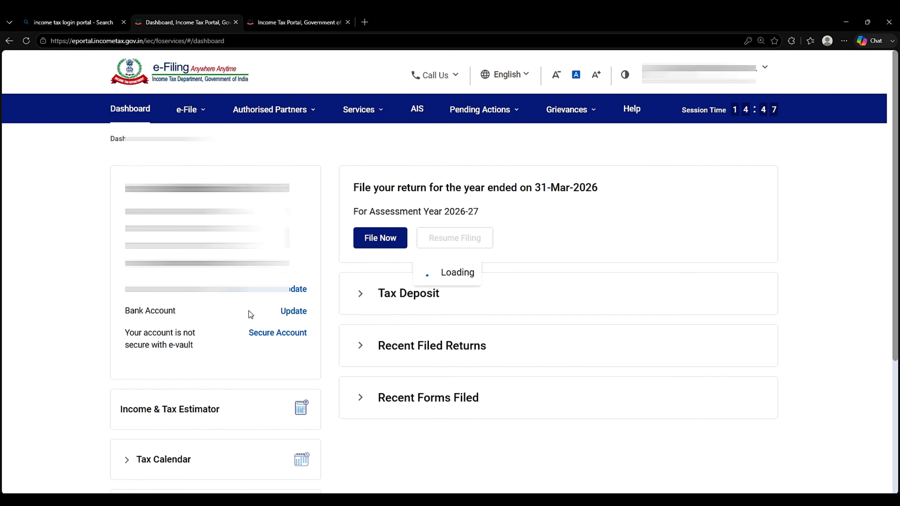
Step: Start adding a bank account: Saving Bank Account, Primary holder, nominated for refund
click(293, 312)
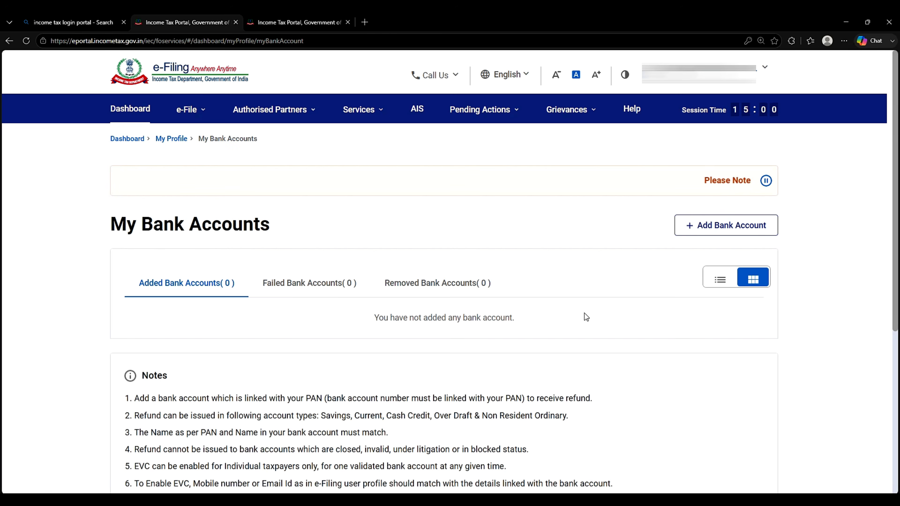
click(725, 226)
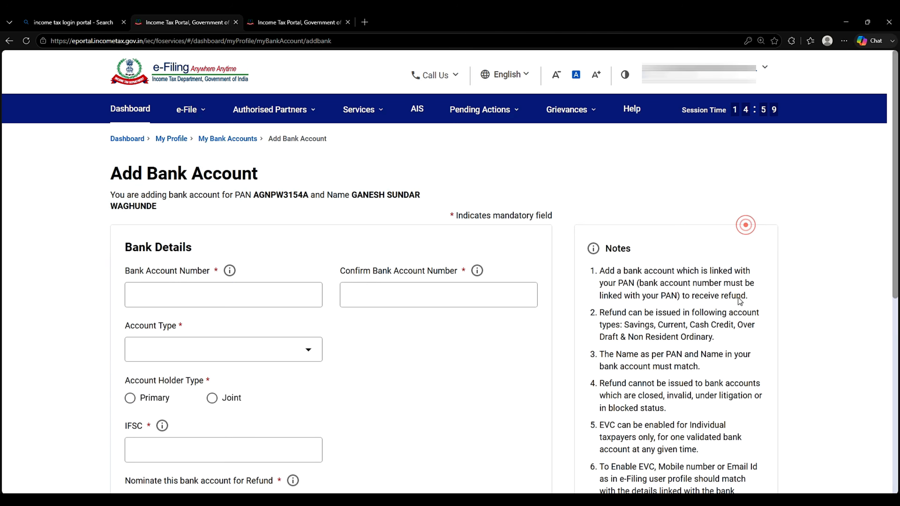
scroll(455, 360, down, 3)
click(305, 224)
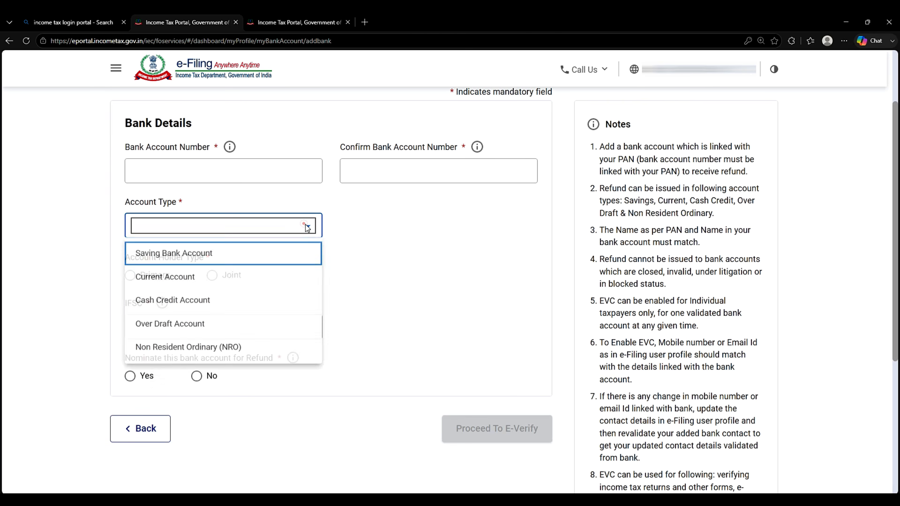
click(283, 261)
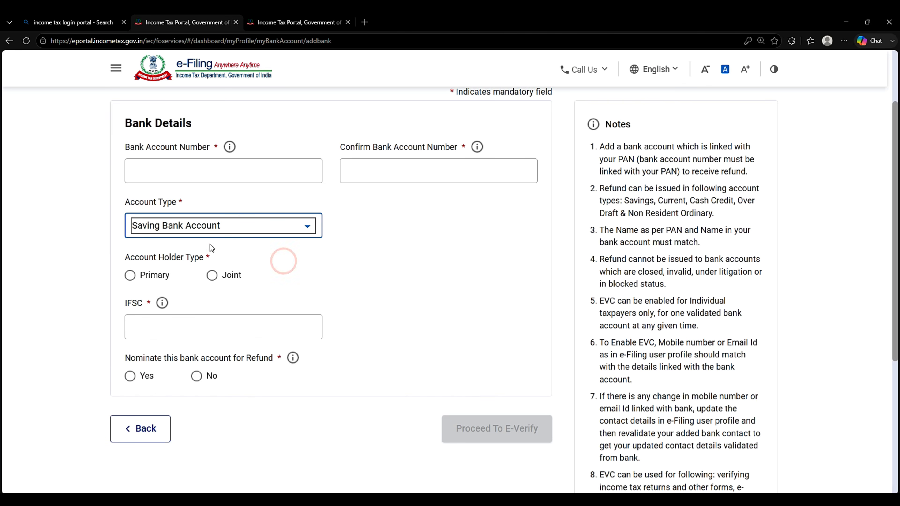
click(131, 275)
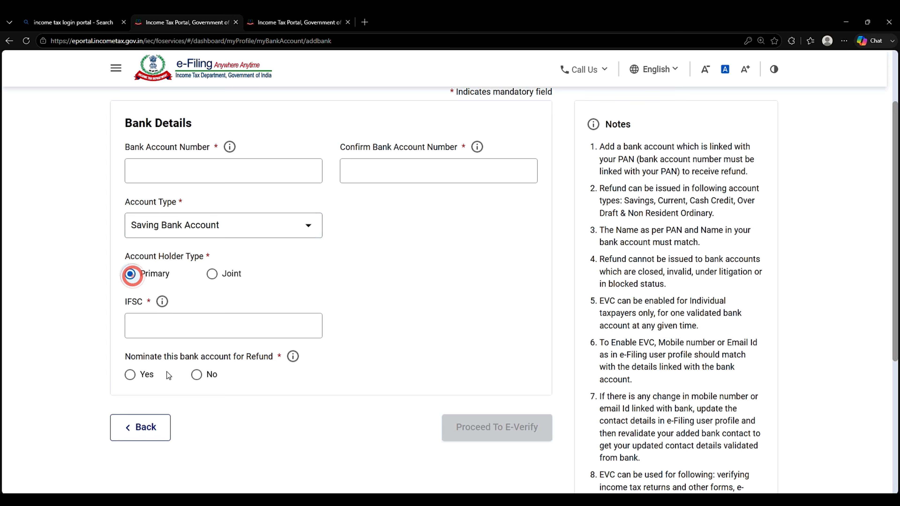
click(128, 378)
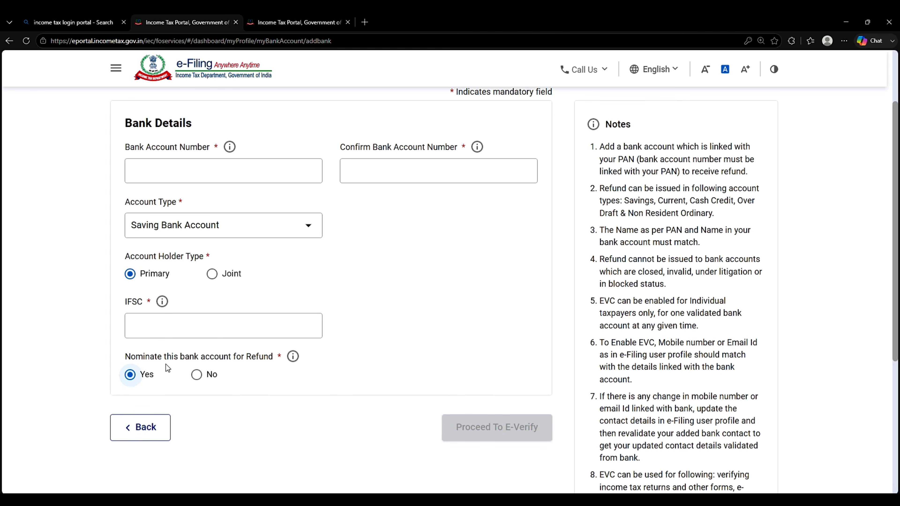
Step: Enter the bank account number and re-enter it to confirm
click(175, 170)
click(387, 167)
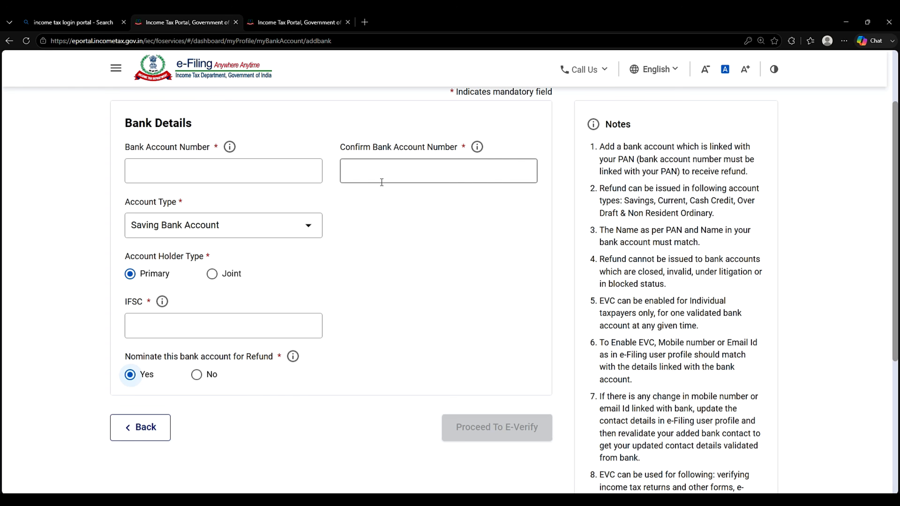
click(403, 181)
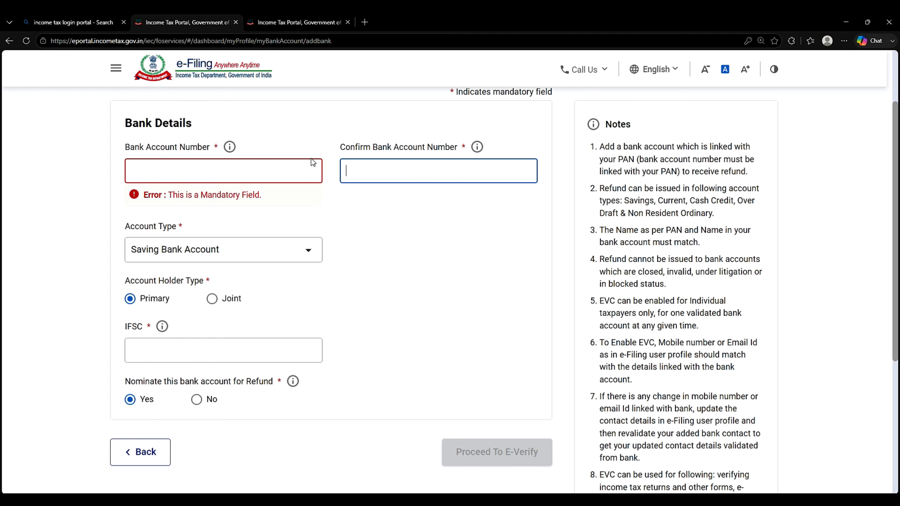
click(287, 169)
text(••••)
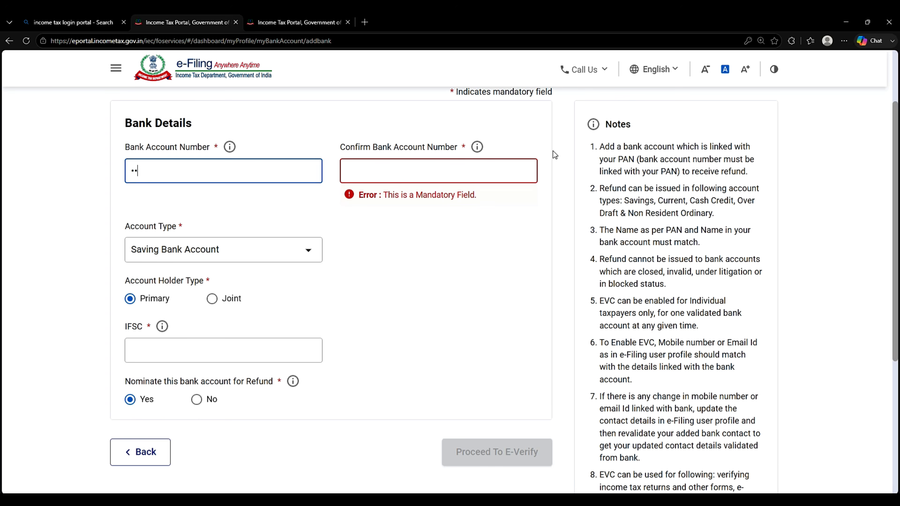
text(••••••••••)
click(434, 170)
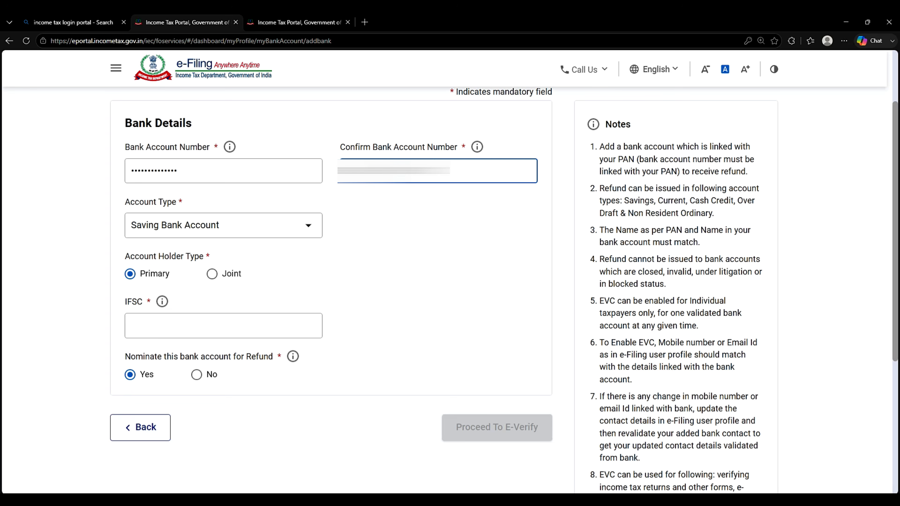
click(432, 227)
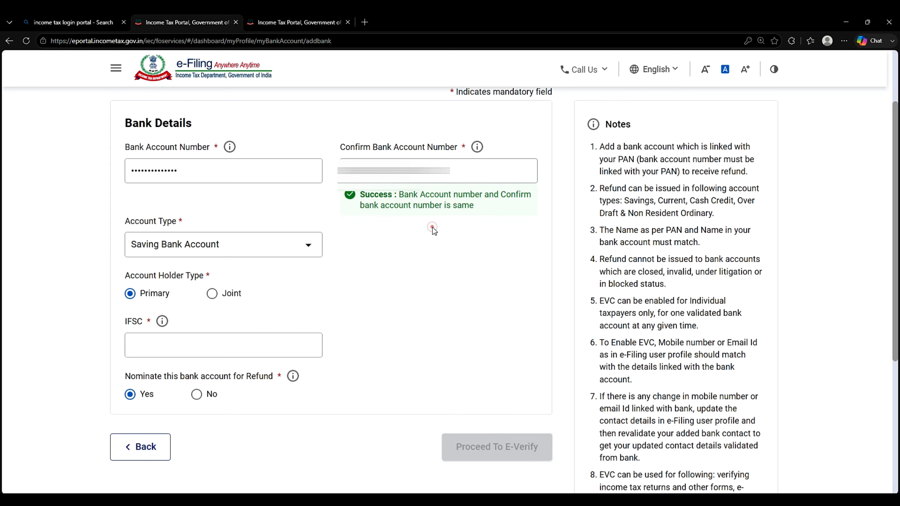
Step: Enter the IFSC so it resolves to Bank of Baroda, Jalna branch
click(250, 341)
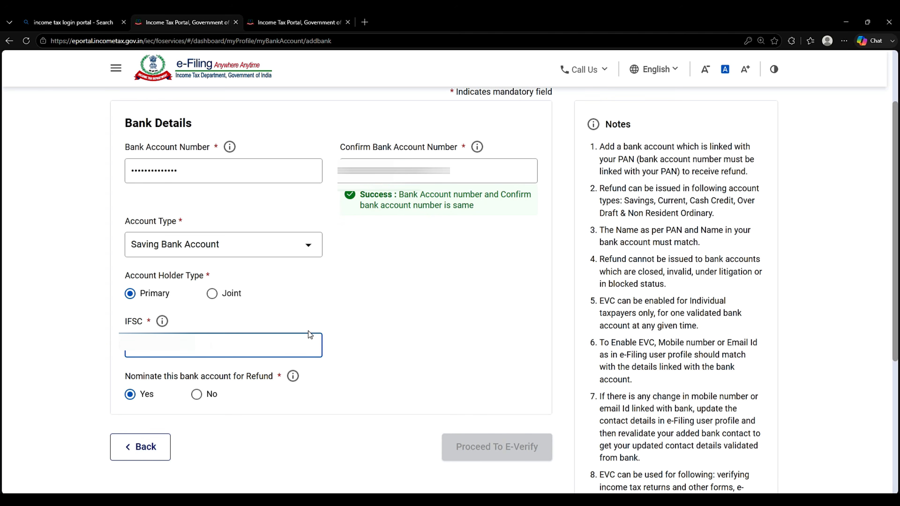
text(**)
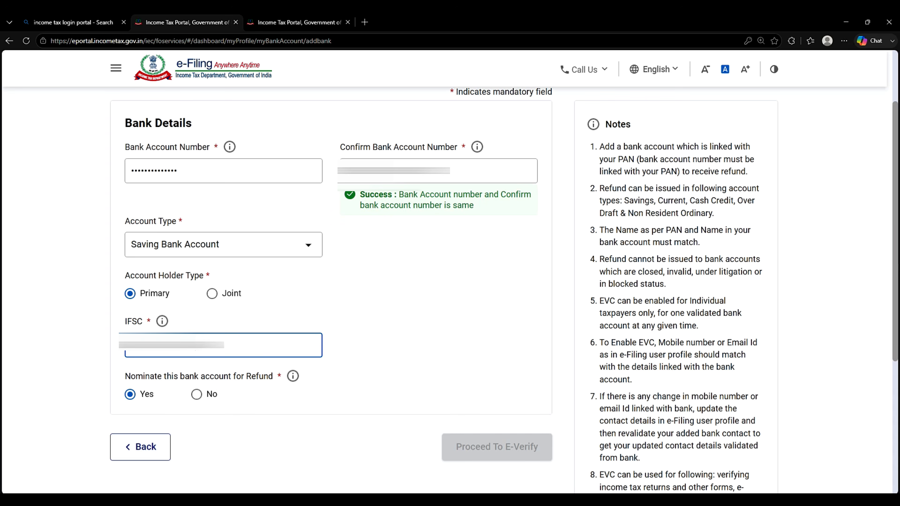
click(477, 375)
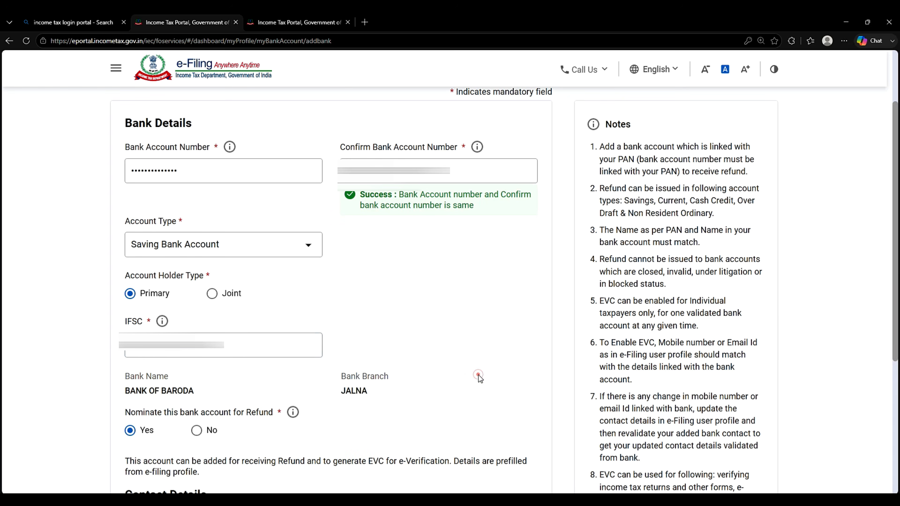
scroll(479, 378, down, 4)
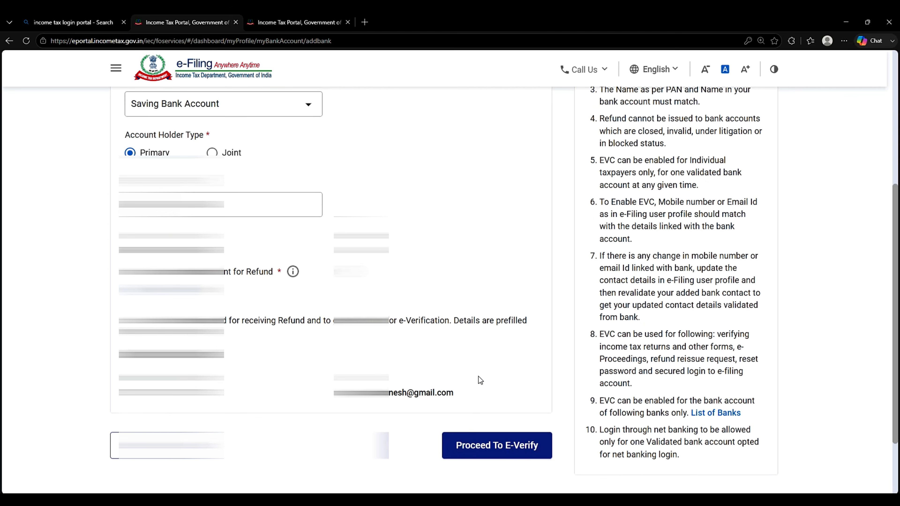
Step: Choose Aadhaar OTP e-verification, agree to validation, and generate the OTP
click(496, 446)
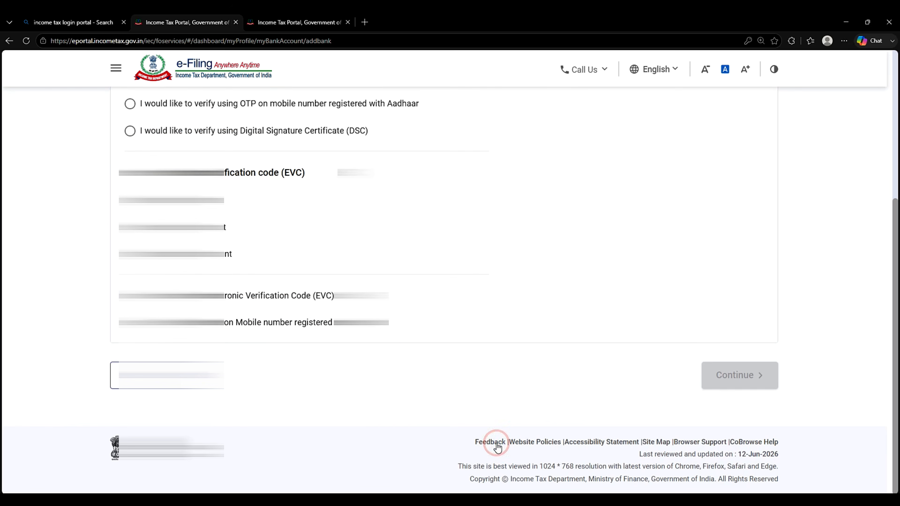
scroll(395, 335, up, 5)
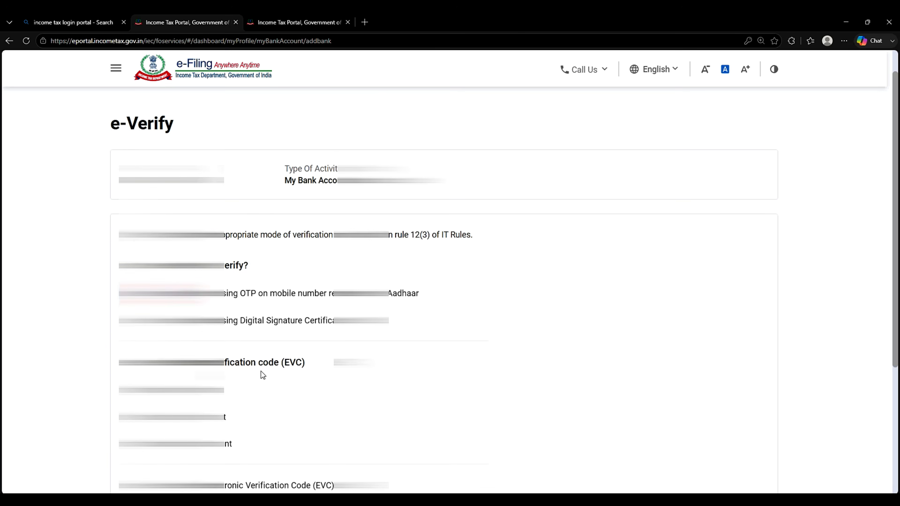
scroll(557, 387, down, 5)
click(729, 386)
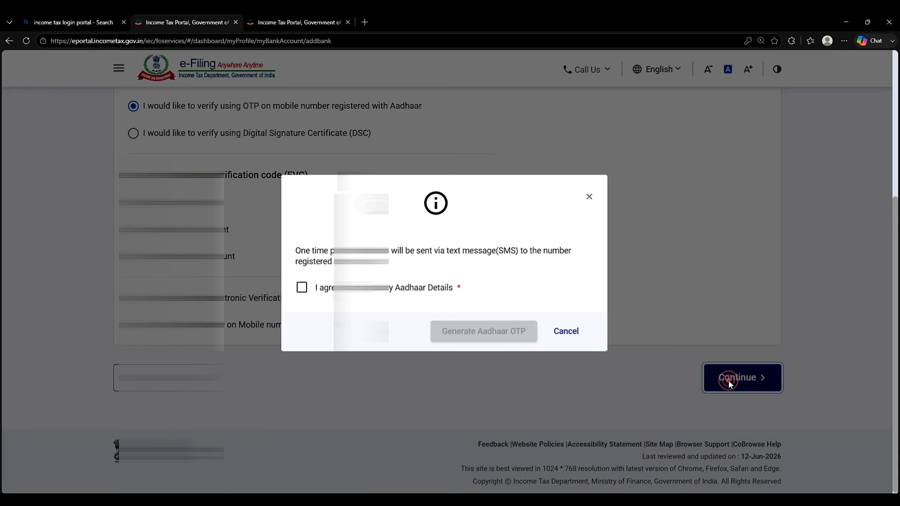
click(302, 297)
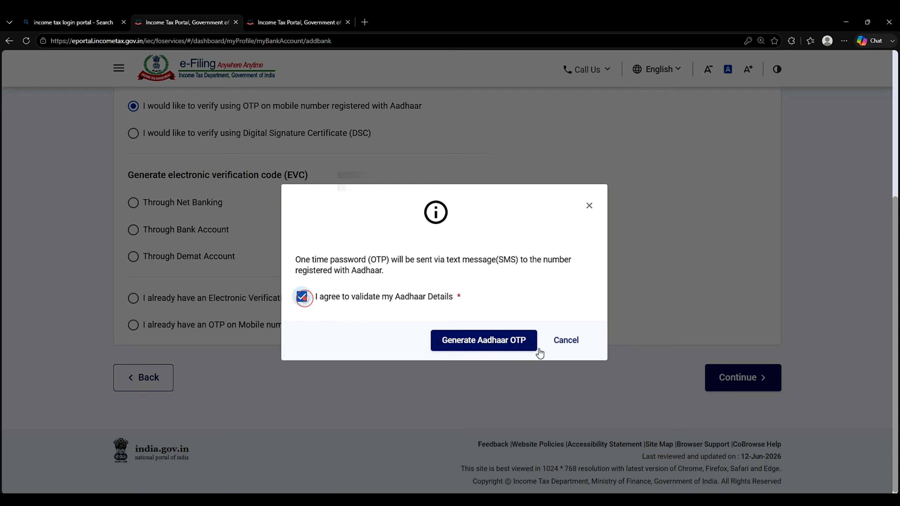
click(500, 341)
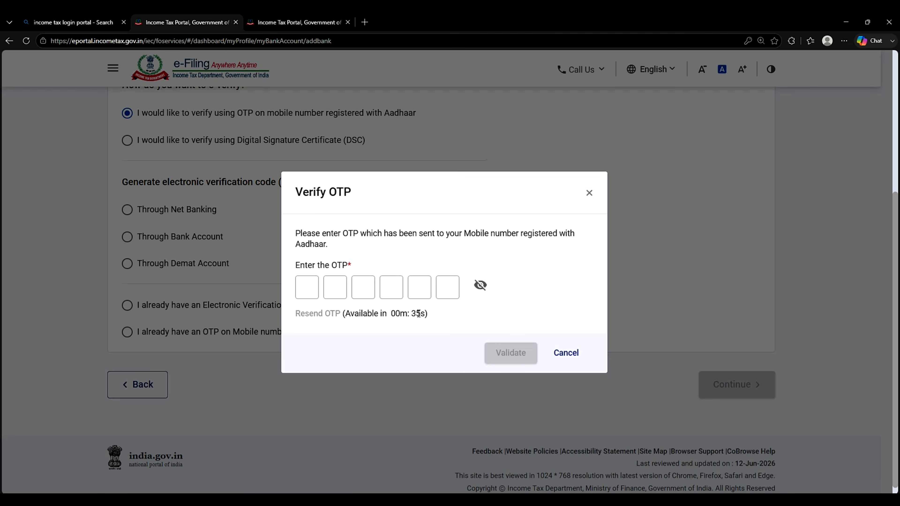
Step: Validate the OTP received on the Aadhaar-linked mobile
mouse_move(418, 314)
mouse_down()
mouse_move(393, 313)
mouse_move(426, 314)
mouse_up()
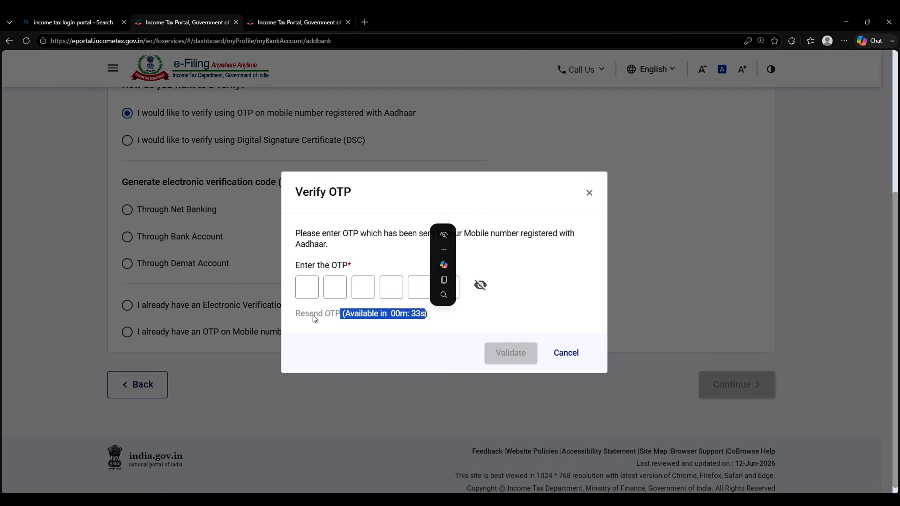
click(323, 316)
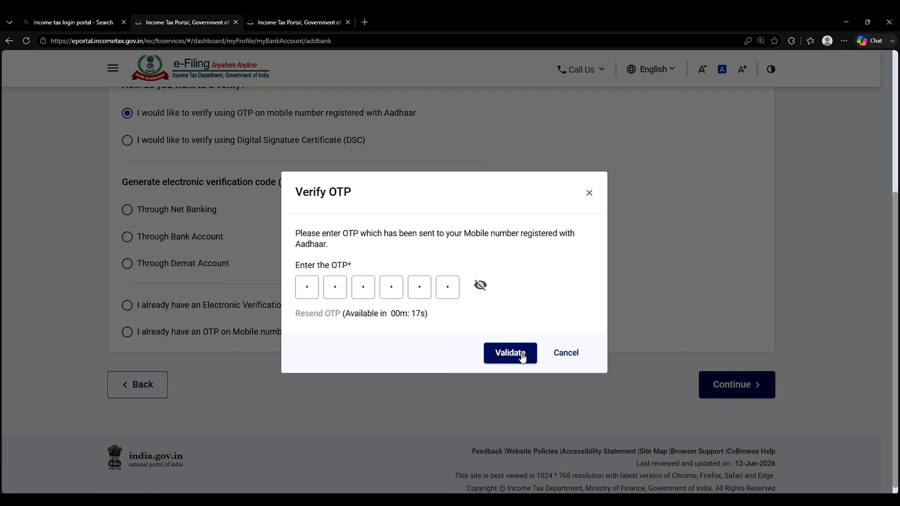
click(524, 353)
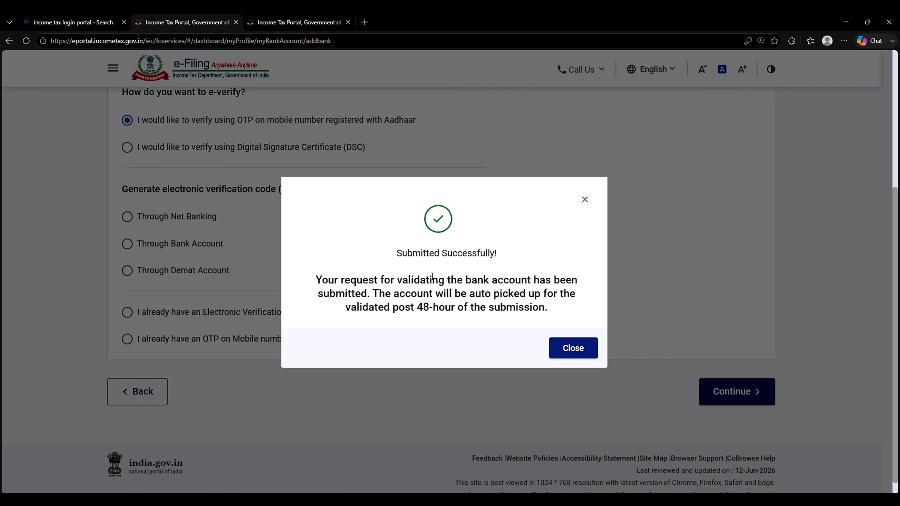
Step: Close the 'Submitted Successfully' bank validation message
drag(435, 280, 542, 309)
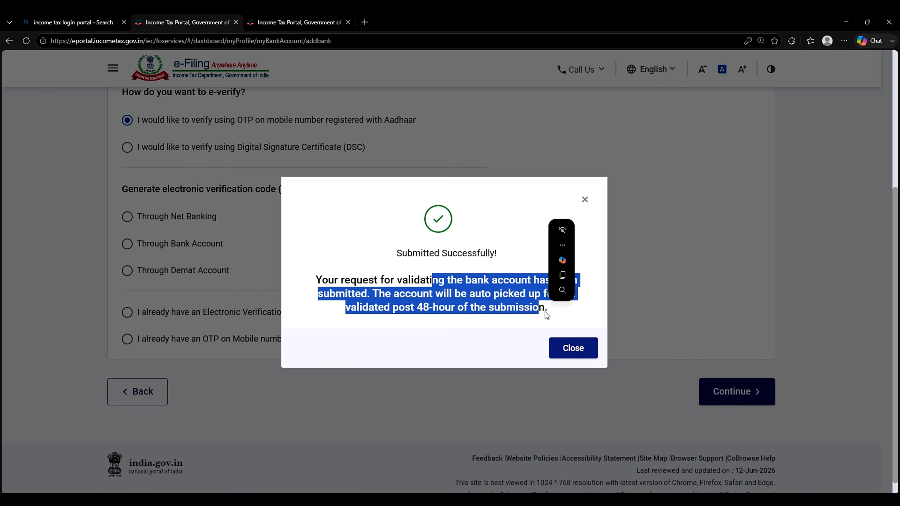
click(566, 331)
click(582, 350)
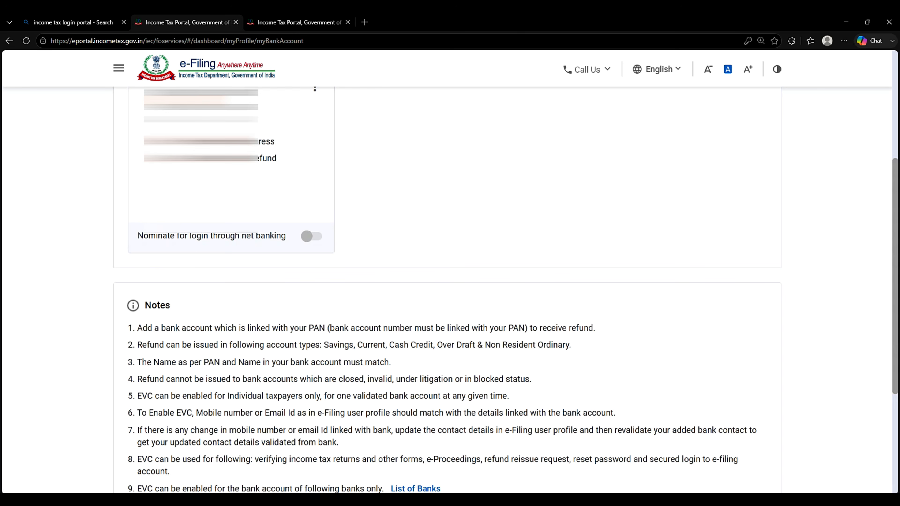
Step: Bring up the Income Tax Returns options under the e-File menu
click(441, 198)
scroll(431, 225, up, 1)
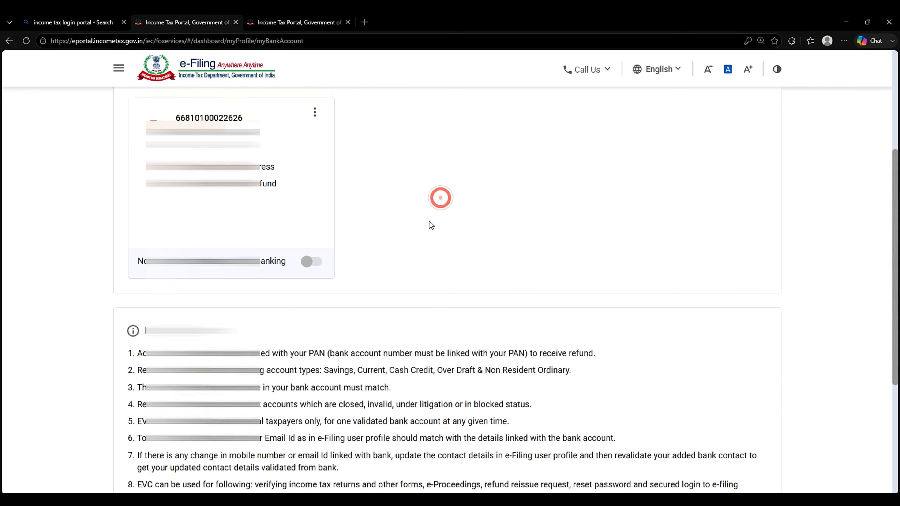
scroll(431, 225, up, 5)
click(199, 110)
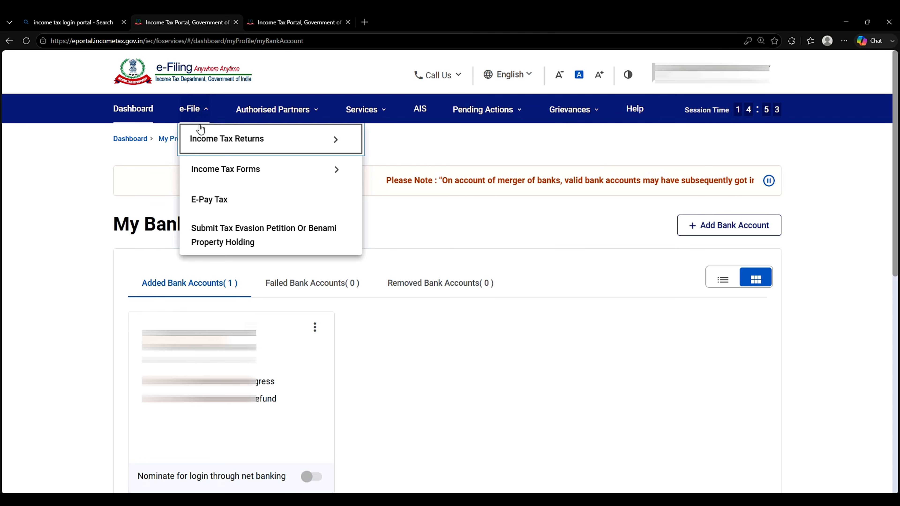
mouse_move(210, 137)
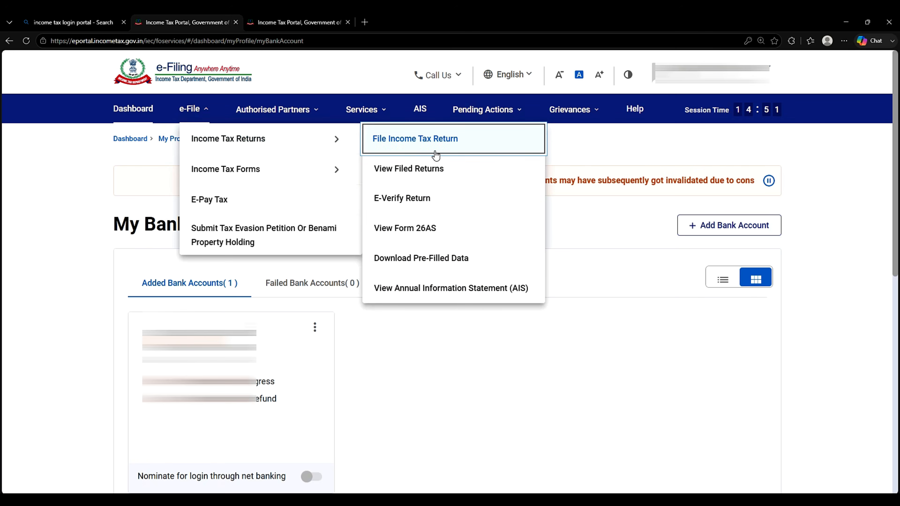
Step: Open the detailed Annual Information Statement on the Compliance Portal's AIS page
click(456, 288)
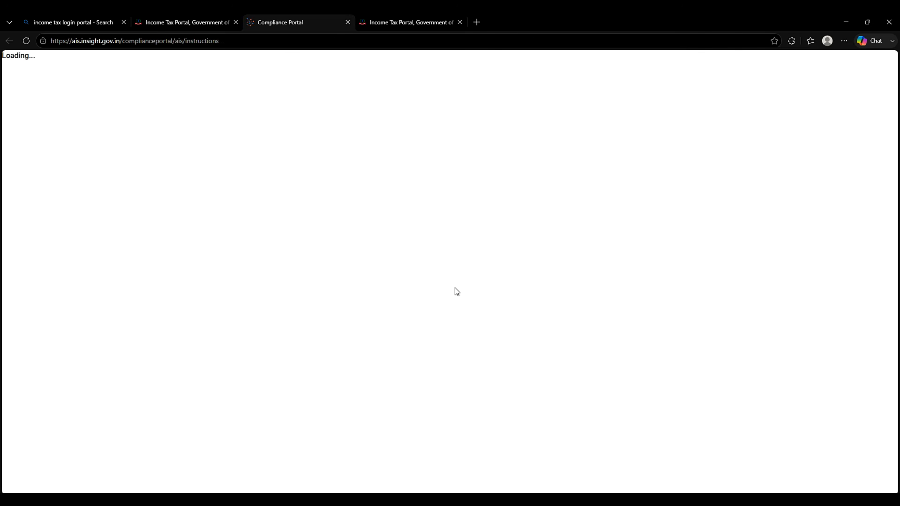
click(131, 146)
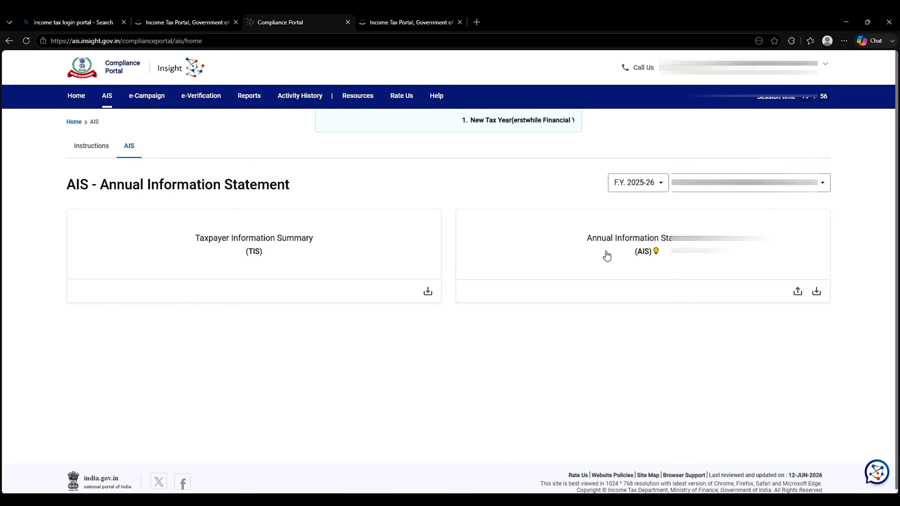
click(89, 145)
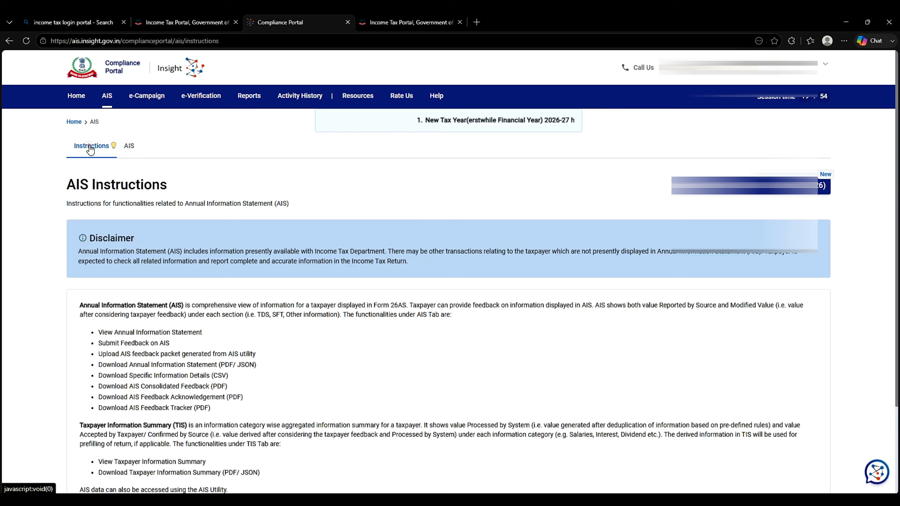
click(133, 150)
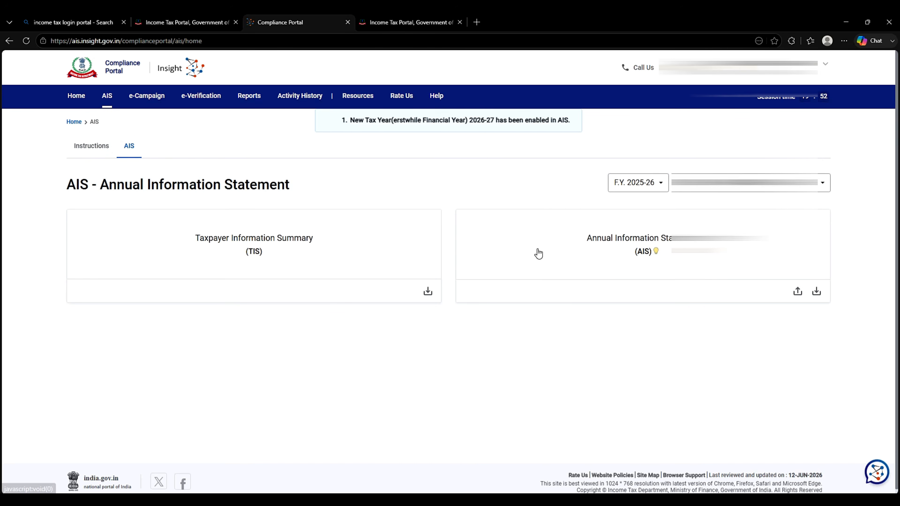
click(596, 250)
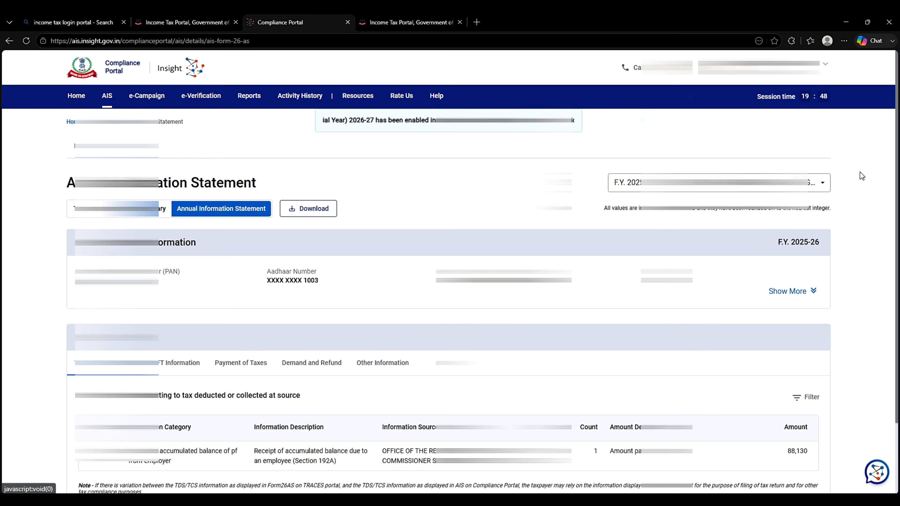
Step: Expand the TDS entry showing 88,130 received with 8,813 deducted, then return to e-Filing
scroll(832, 312, down, 3)
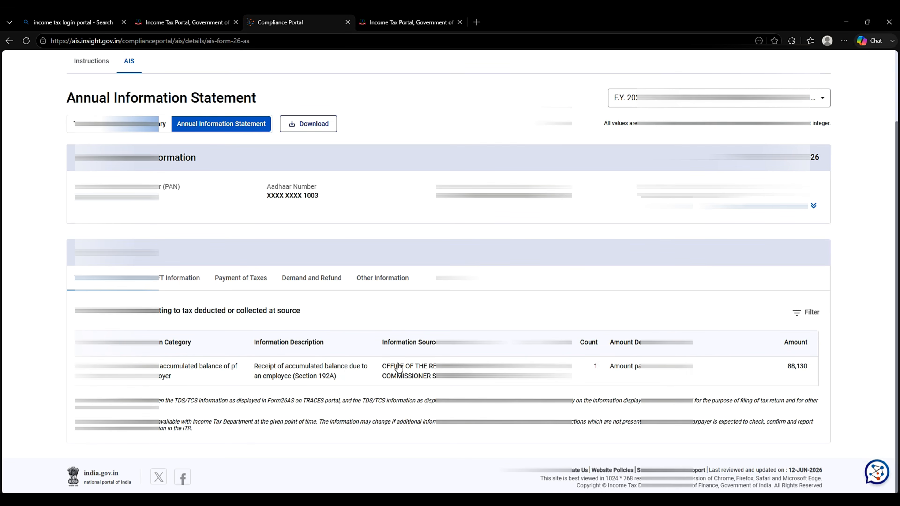
mouse_move(188, 500)
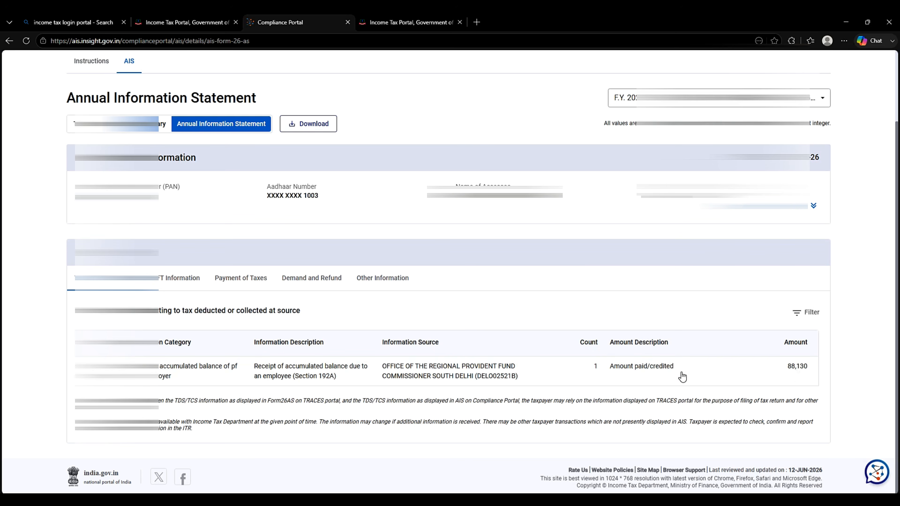
click(660, 371)
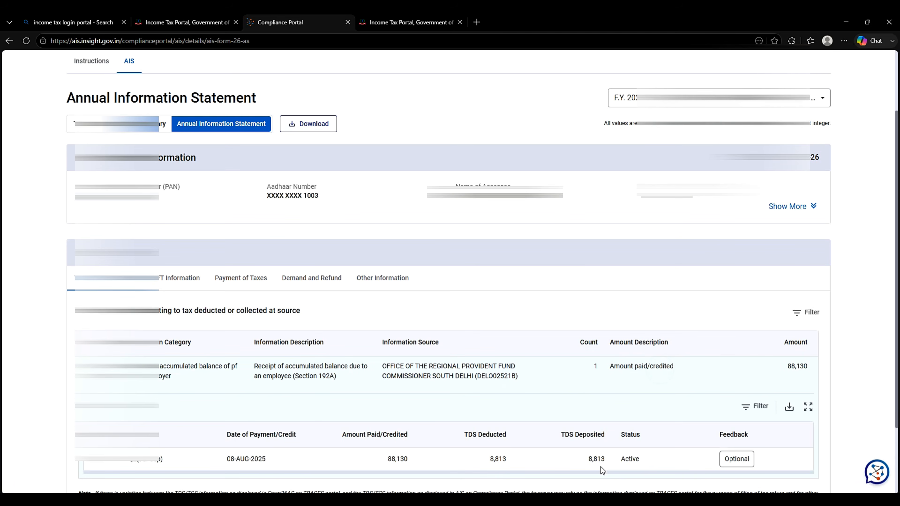
drag(605, 461, 588, 463)
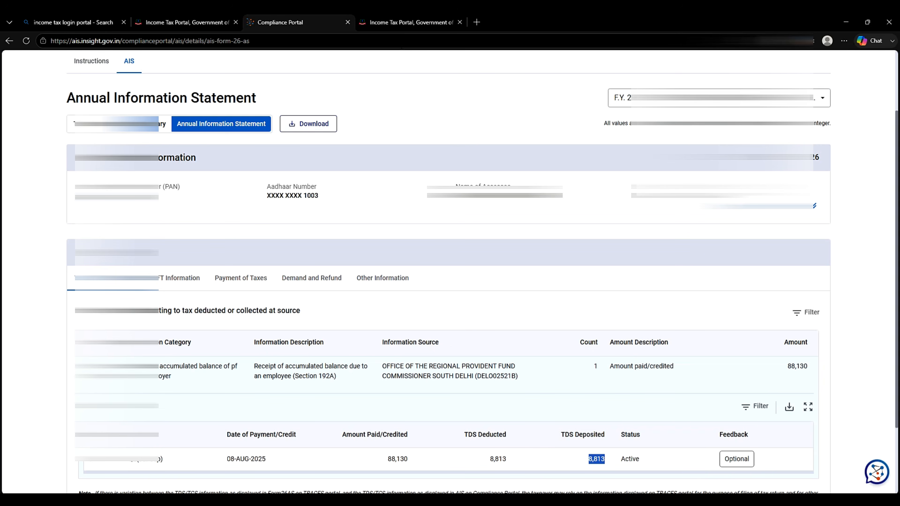
click(195, 22)
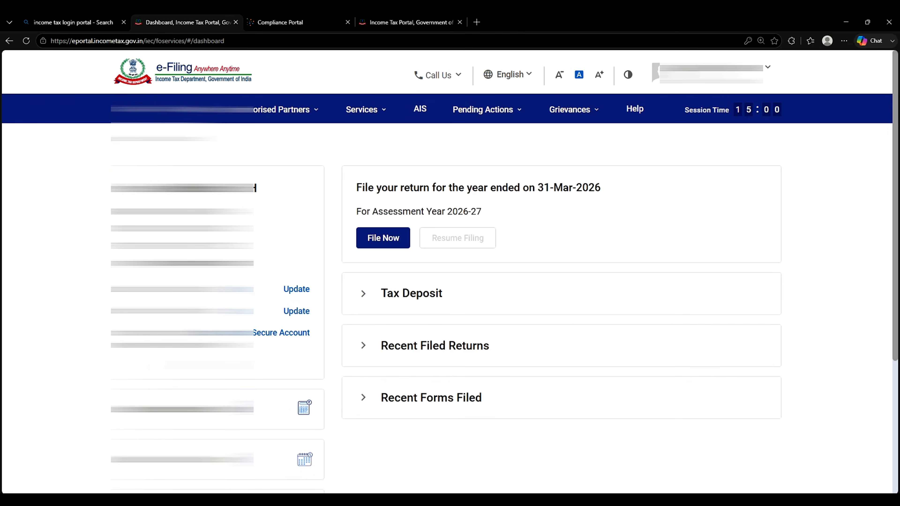
Step: Check that the Bank of Baroda account shows Validated and Eligible for Refund
click(296, 311)
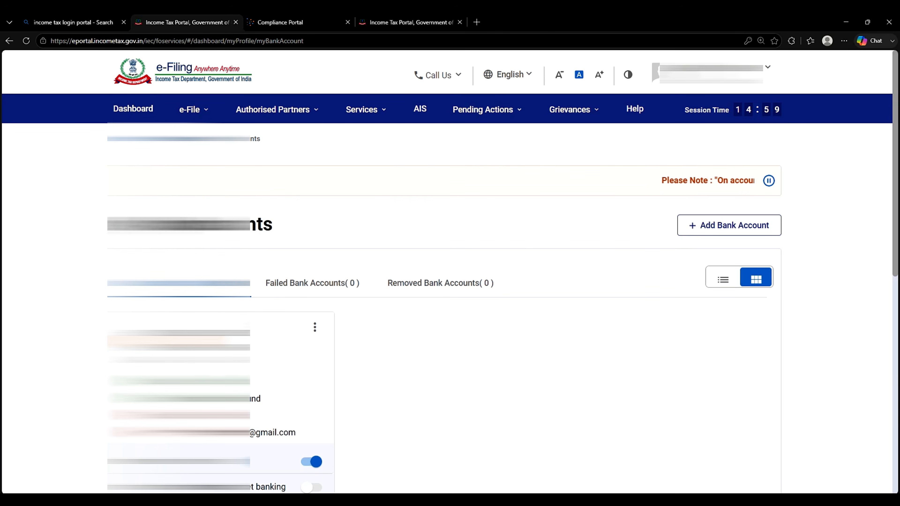
drag(191, 381, 272, 402)
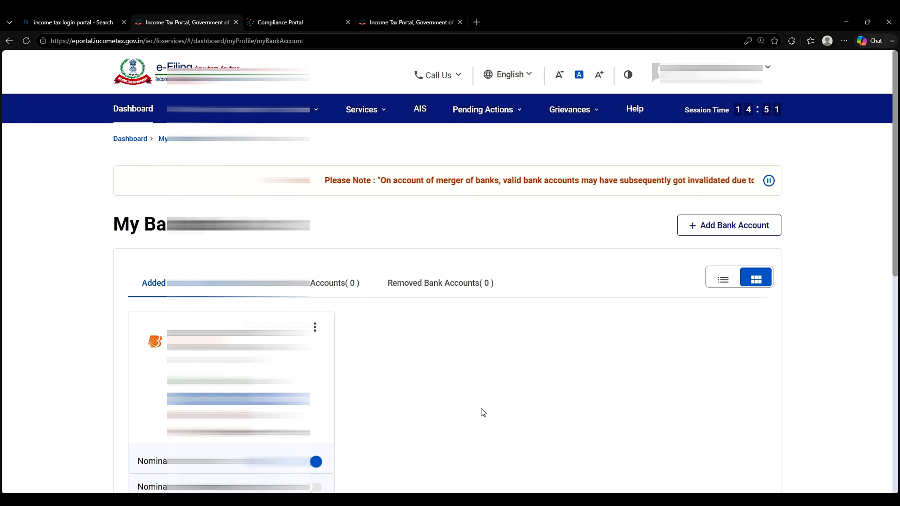
scroll(473, 408, down, 3)
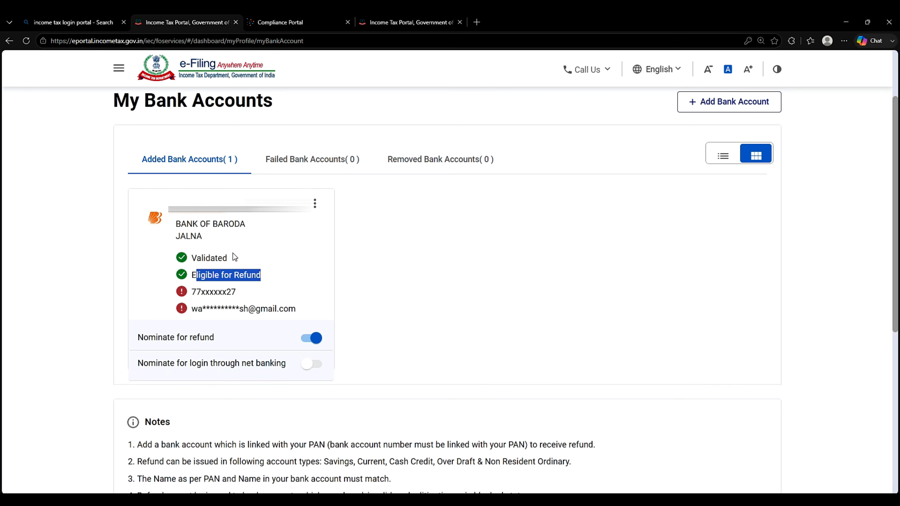
Step: Open the Online PF Consultant YouTube channel in a new browser tab
click(467, 278)
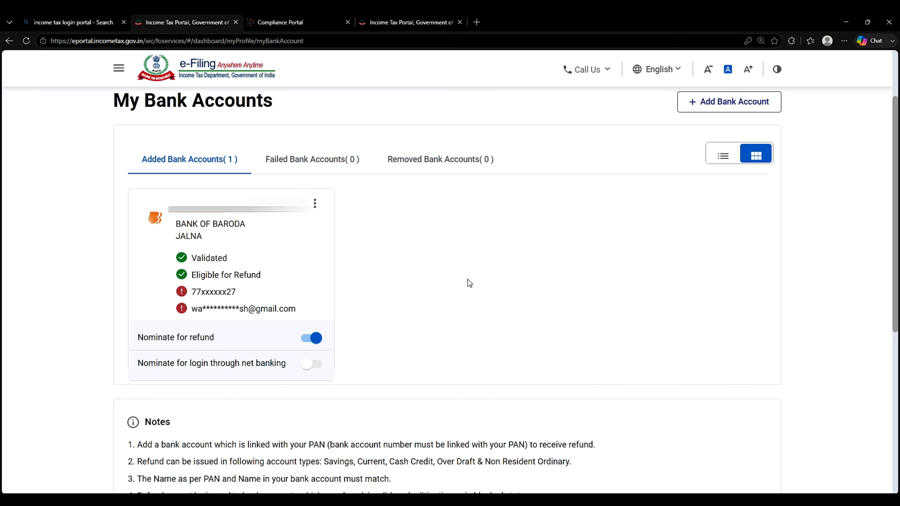
click(476, 22)
click(253, 56)
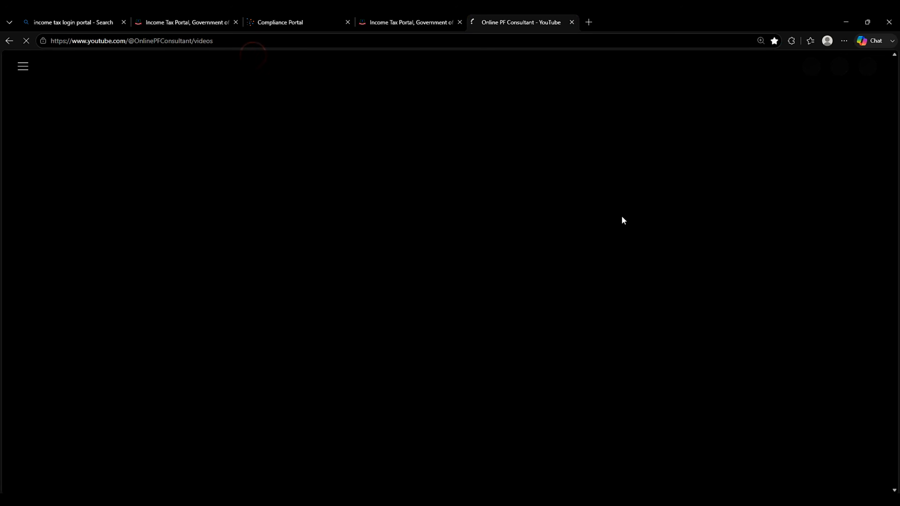